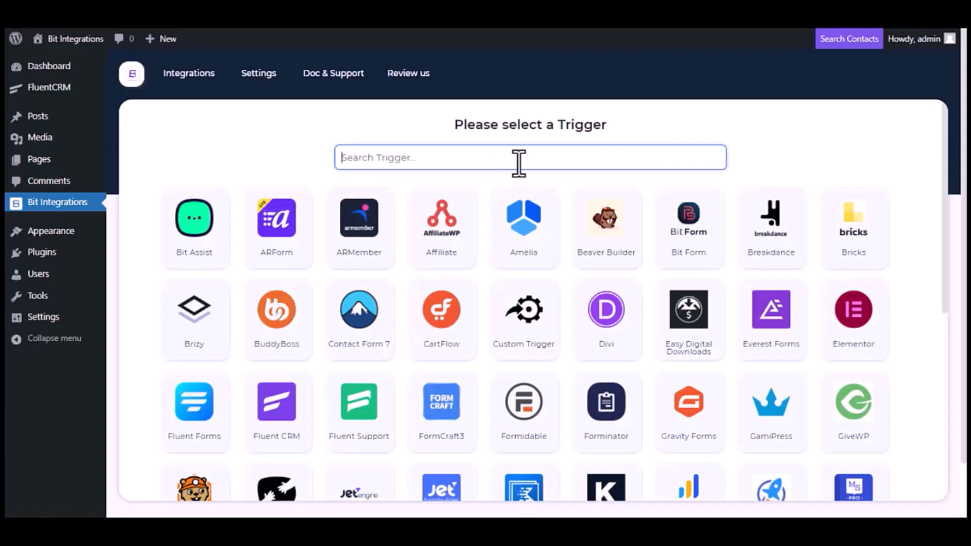
Step: Select Fluent CRM as the trigger with the task "A contact is create" and continue to the action selection
type("Flu")
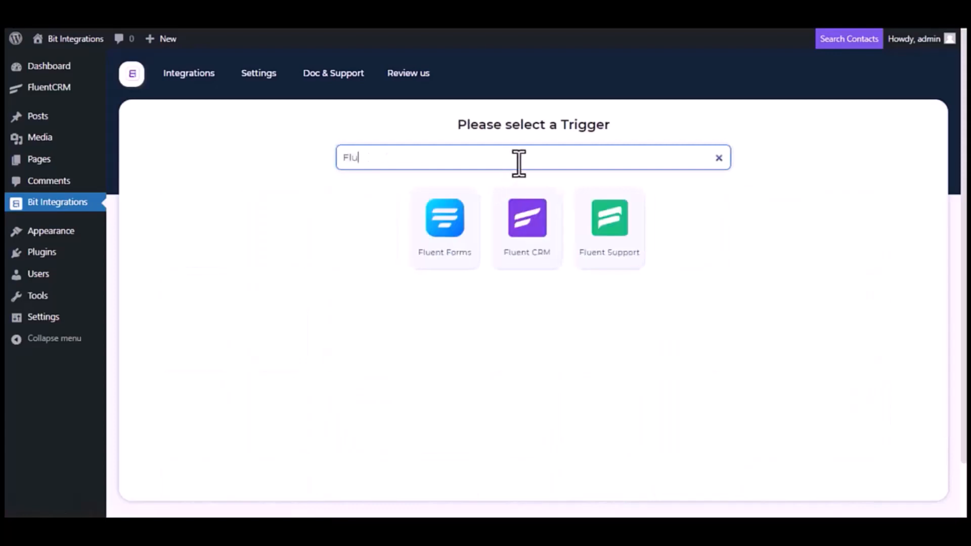
type("ent CRM")
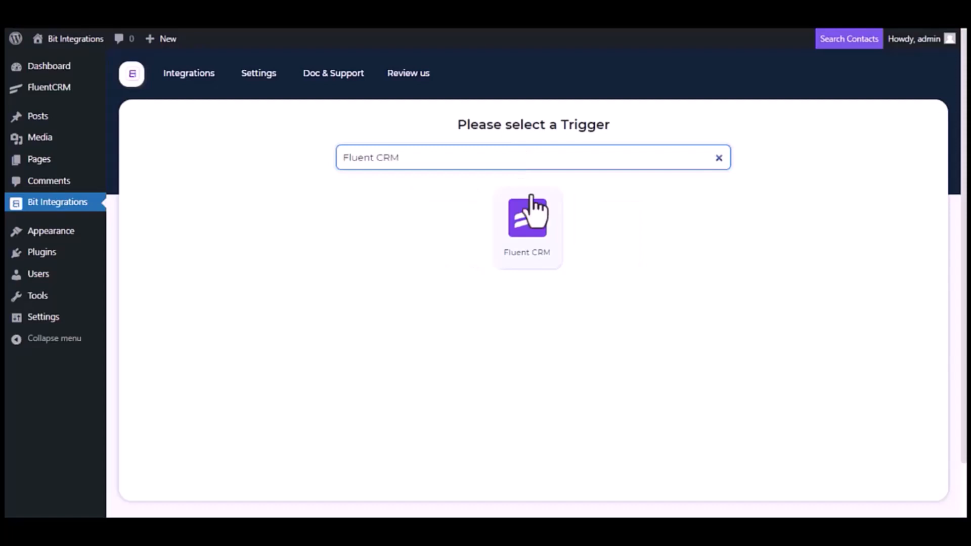
left_click(533, 238)
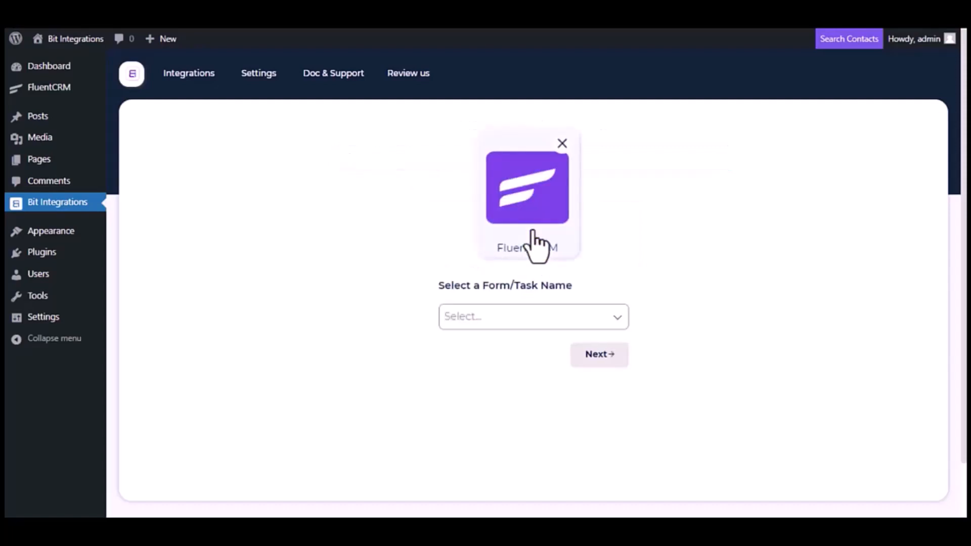
left_click(543, 318)
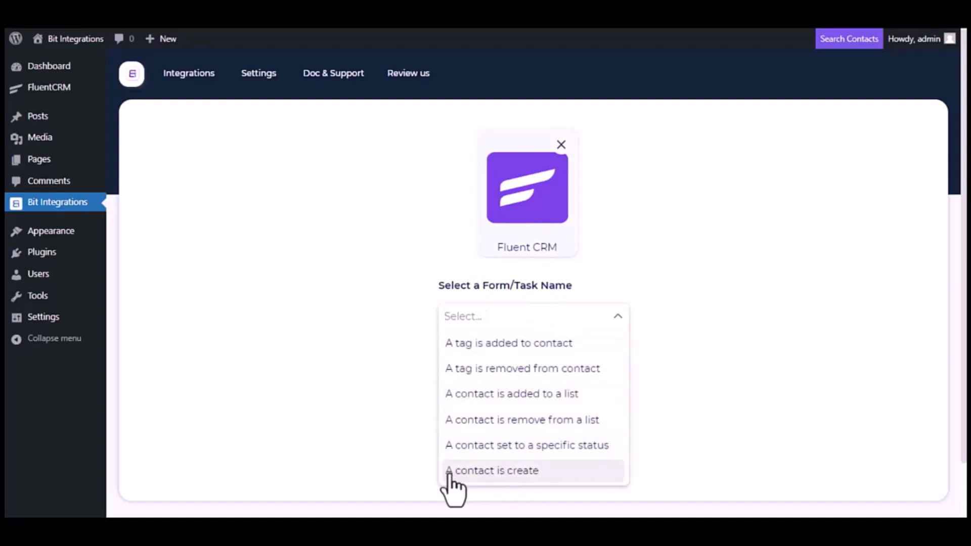
left_click(503, 475)
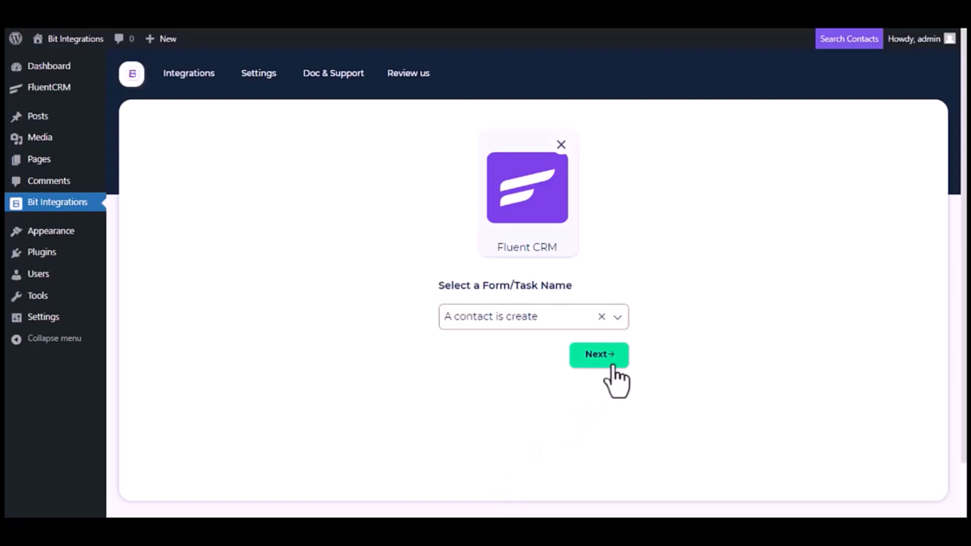
left_click(599, 354)
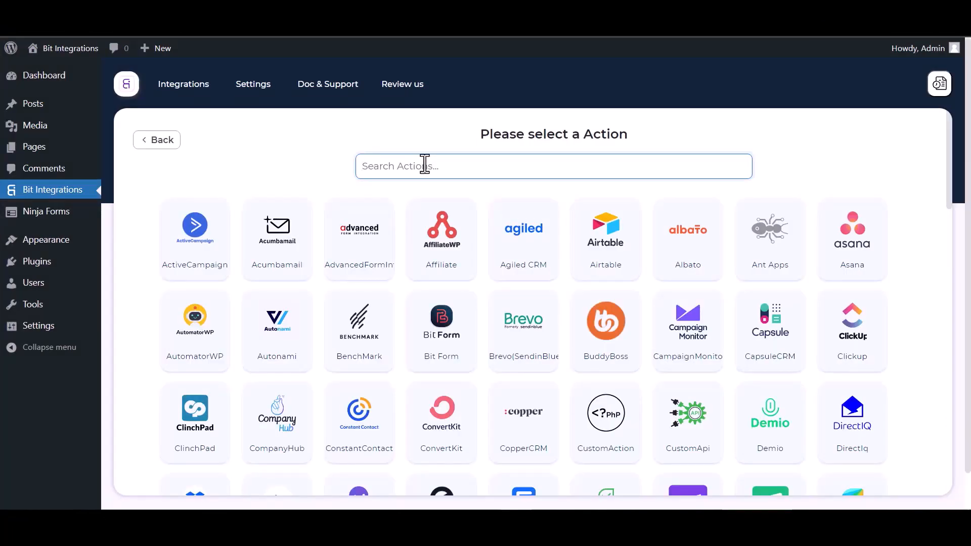
Step: Choose Albato as the action and open the Albato Dashboard
type("al")
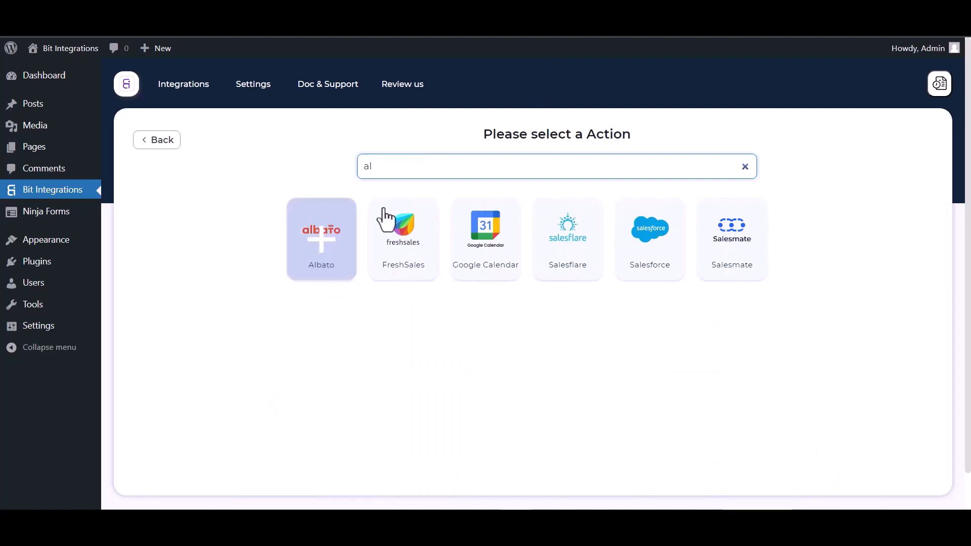
left_click(314, 224)
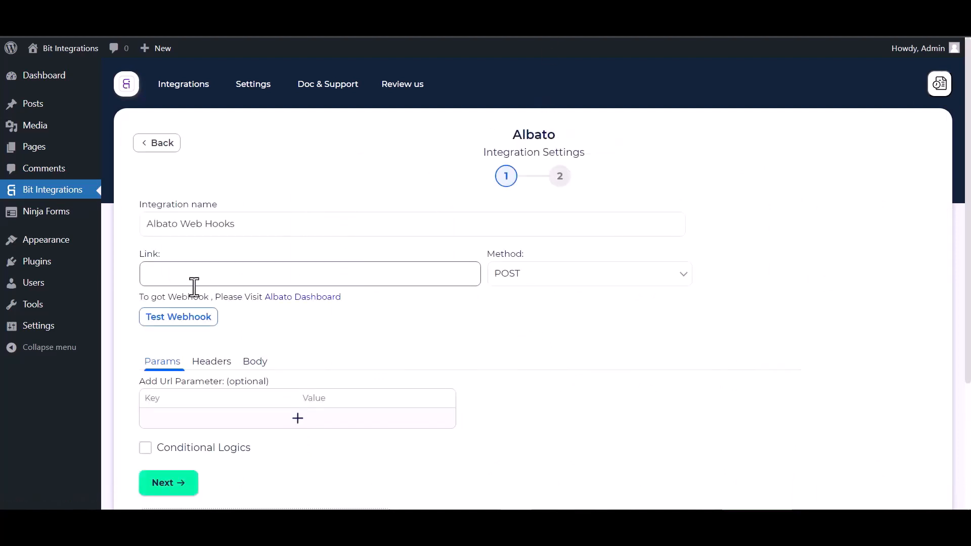
left_click(293, 303)
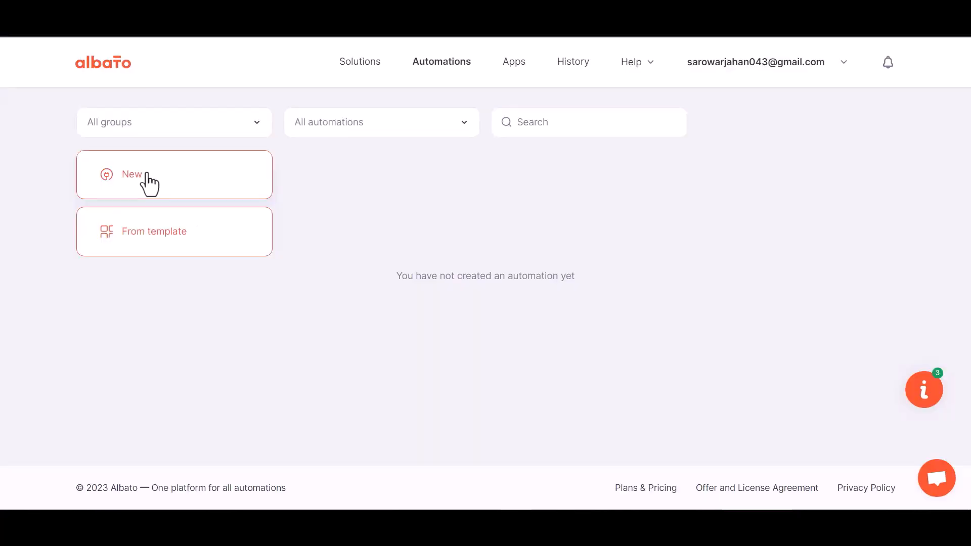
Step: Create a new Albato automation and choose Webhook as the app which sends the data
left_click(151, 185)
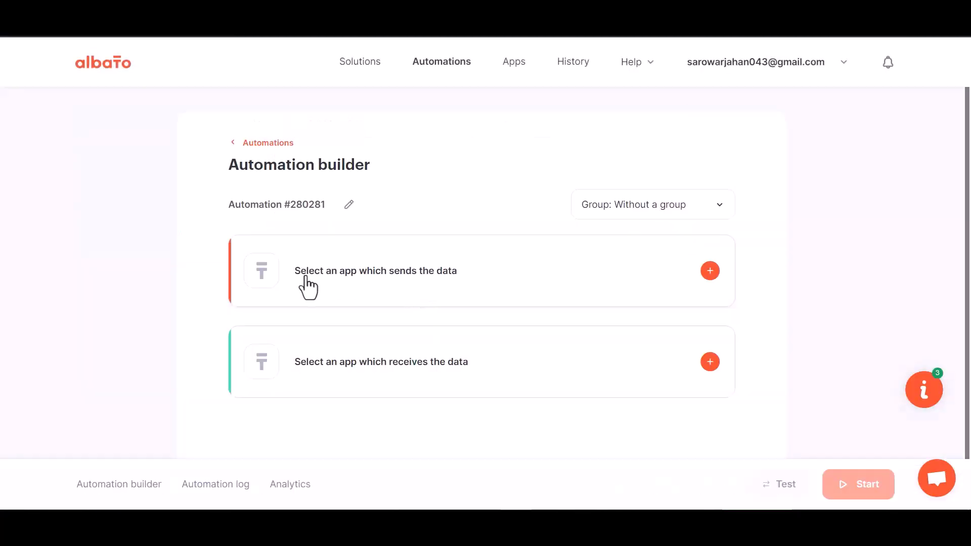
left_click(709, 272)
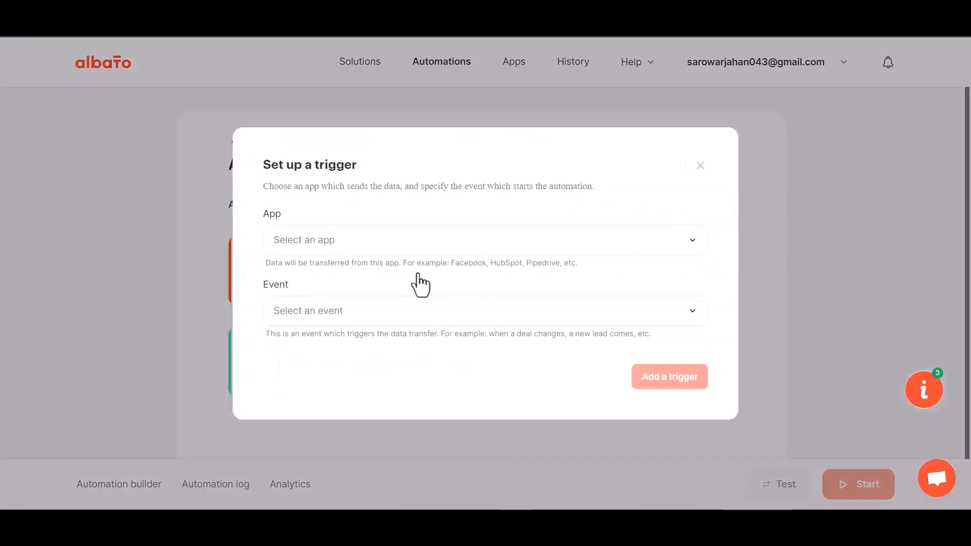
left_click(333, 253)
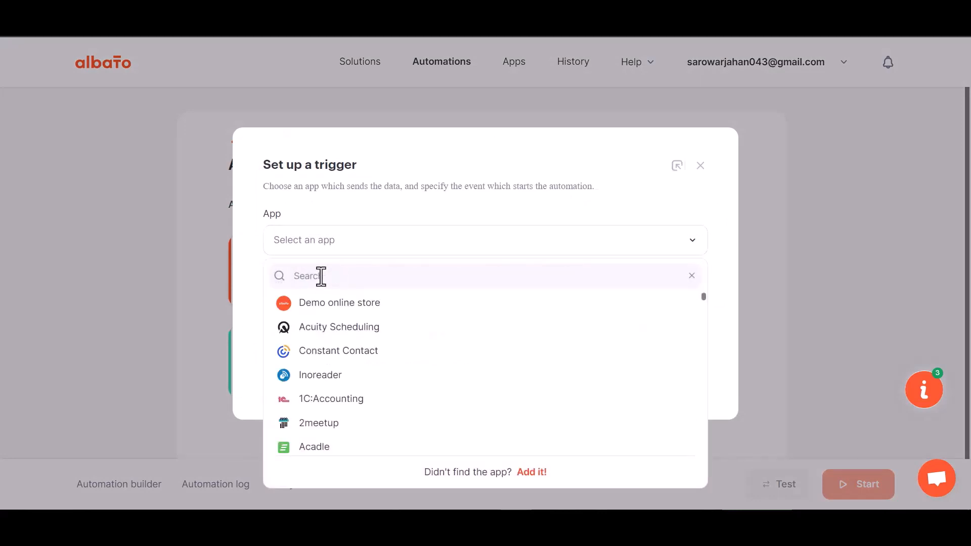
type("web")
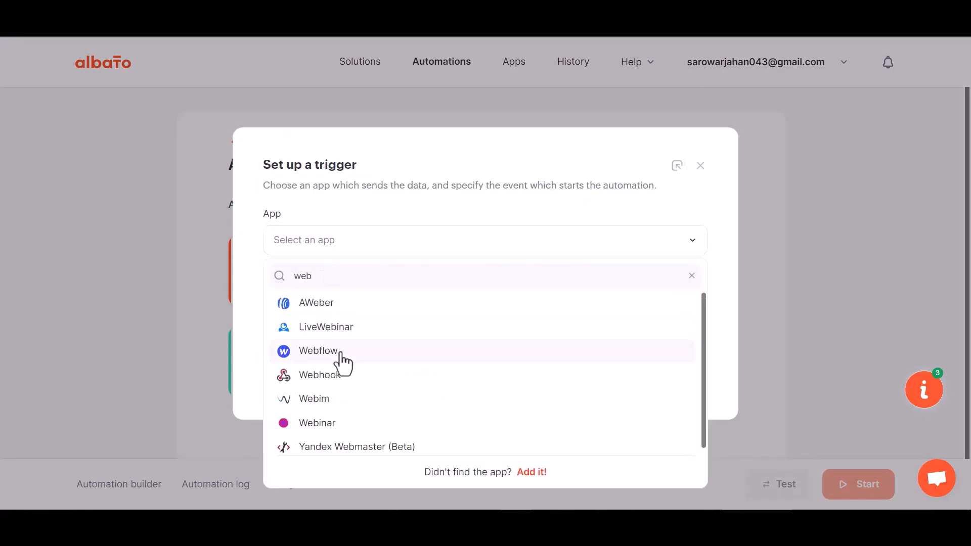
type("h")
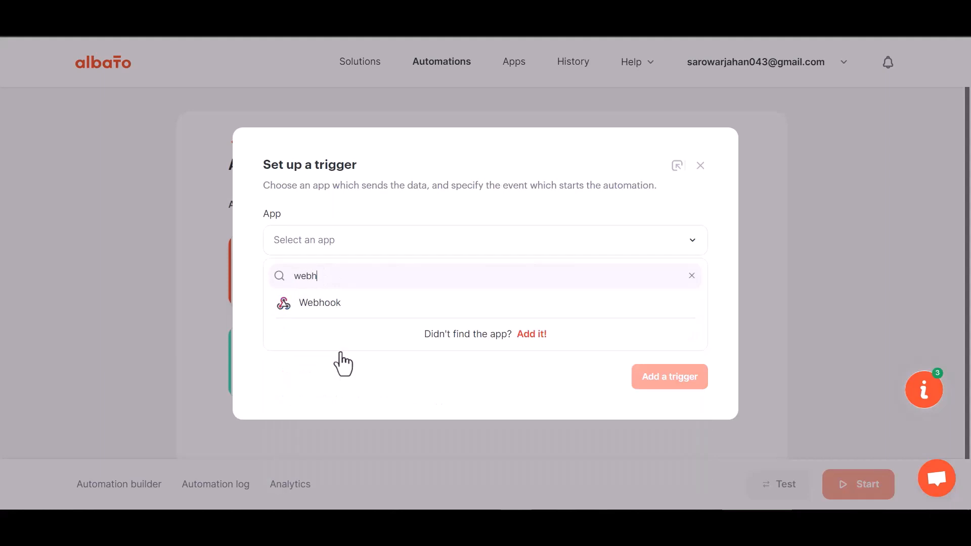
left_click(344, 316)
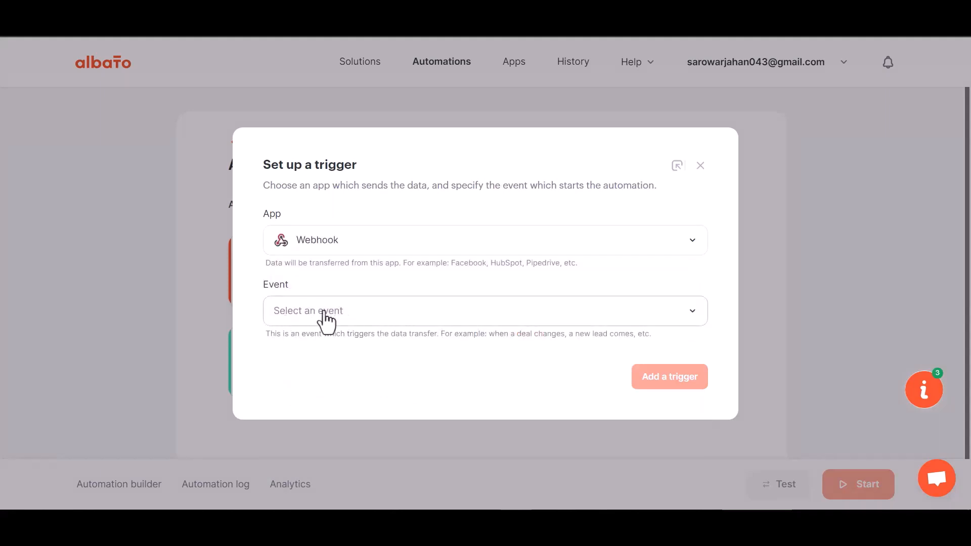
Step: Set the event to Incoming webhook with the first My Account Webhook connection, and add the trigger
left_click(326, 313)
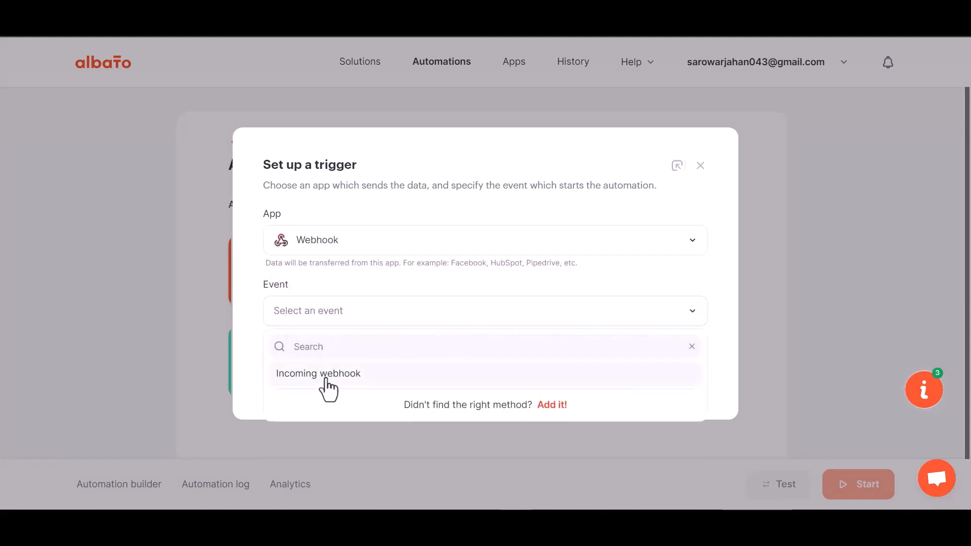
left_click(326, 380)
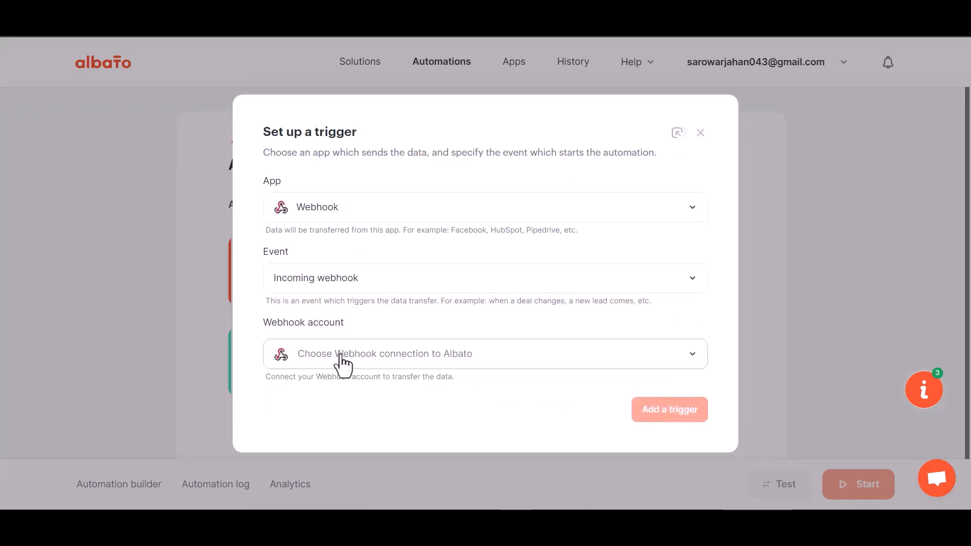
left_click(339, 354)
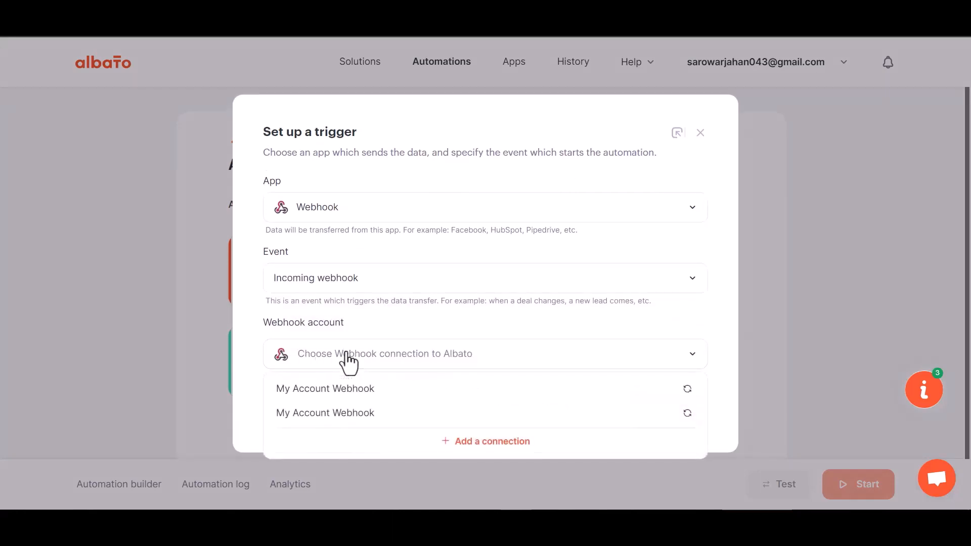
left_click(351, 394)
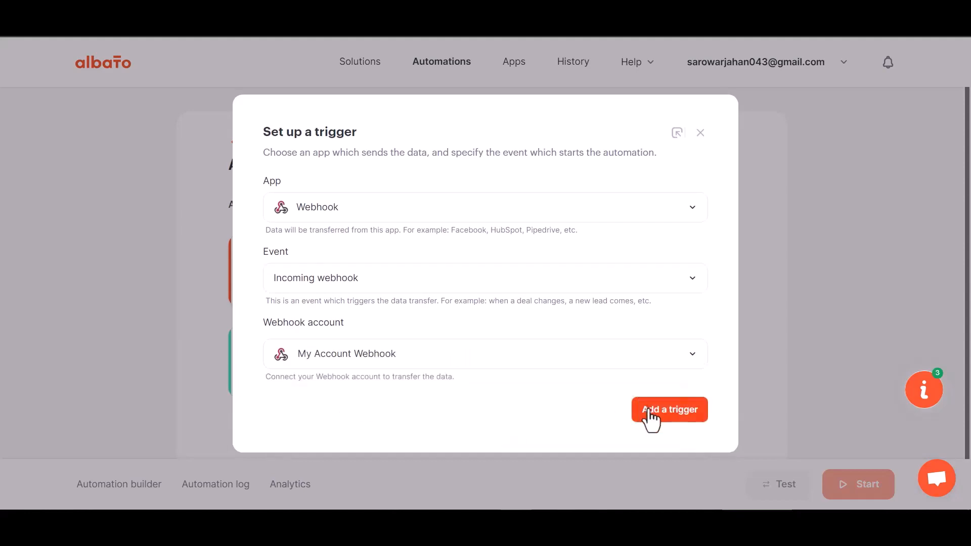
left_click(651, 417)
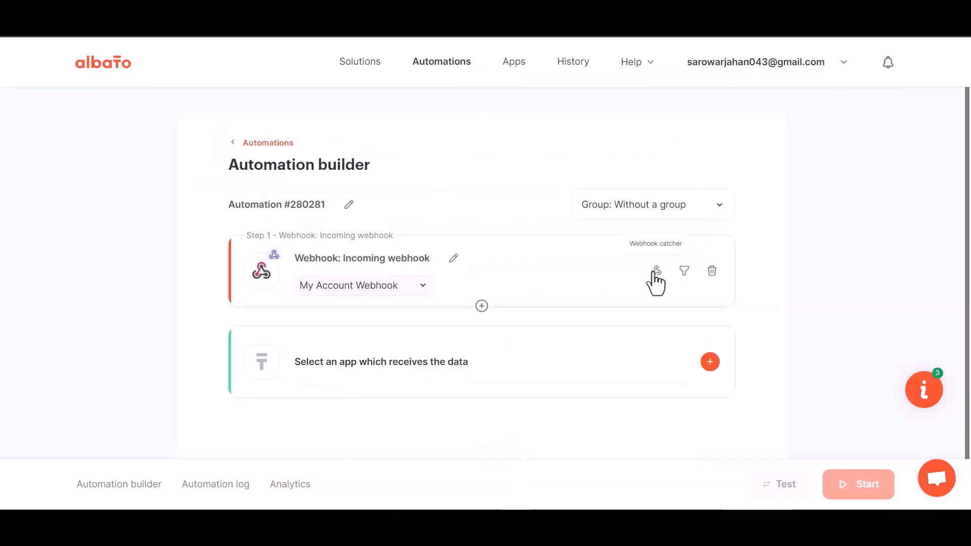
Step: Copy the webhook URL from the trigger's webhook catcher and start waiting for a webhook
left_click(656, 272)
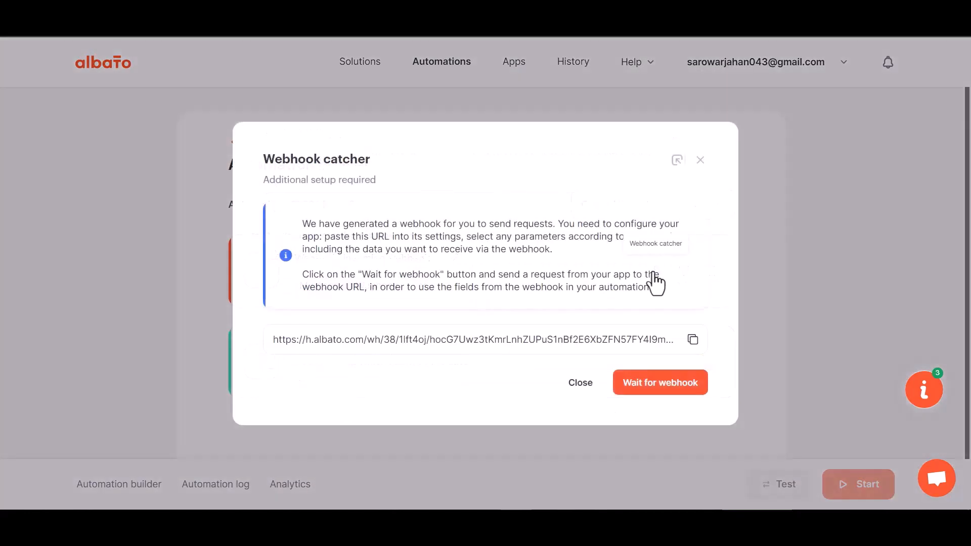
left_click(693, 340)
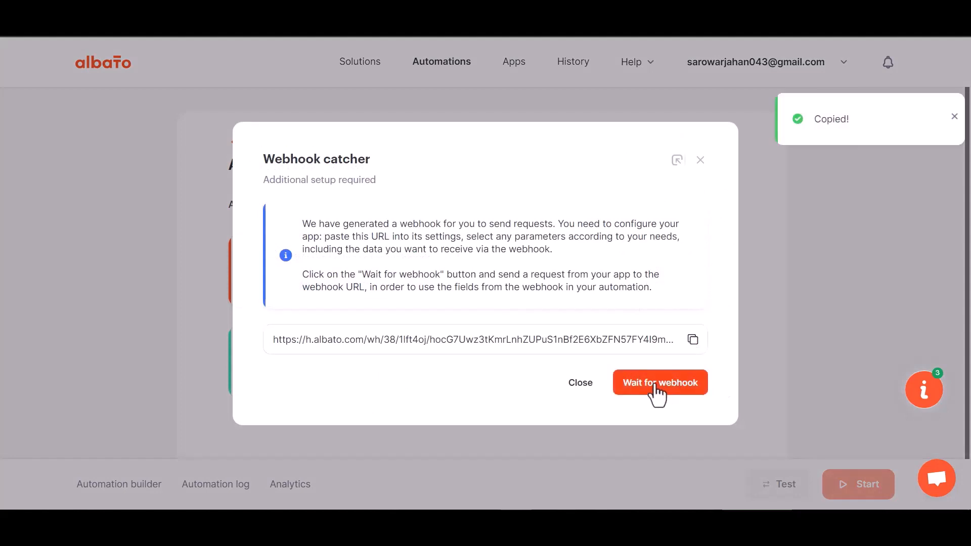
left_click(657, 385)
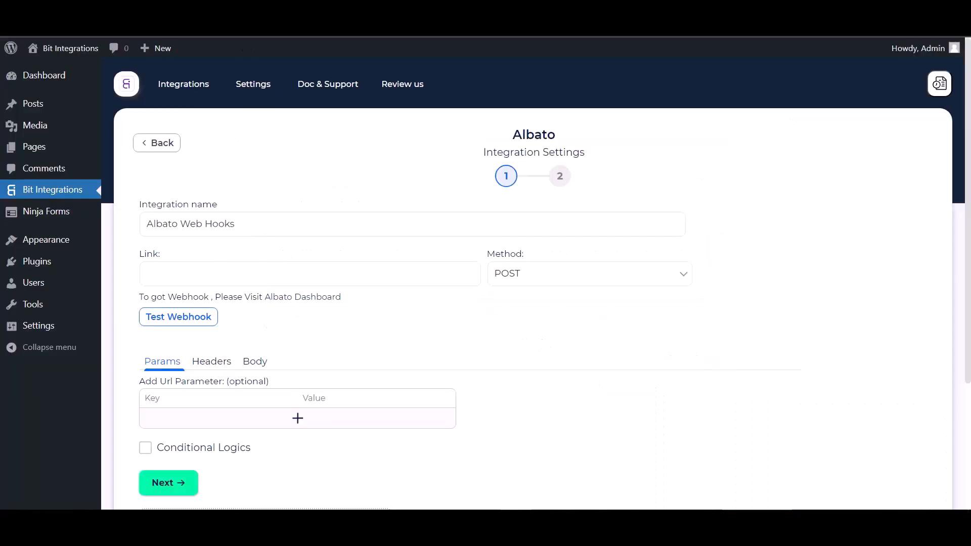
Step: Switch to Bit Integrations, paste the copied webhook URL as the link, and enable Send All Data for the request body
left_click(260, 282)
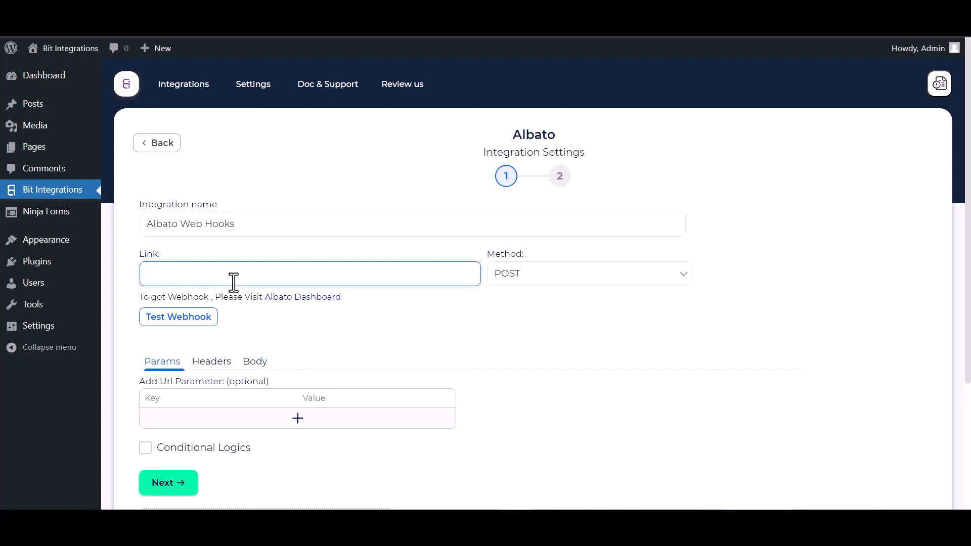
key("ctrl+v")
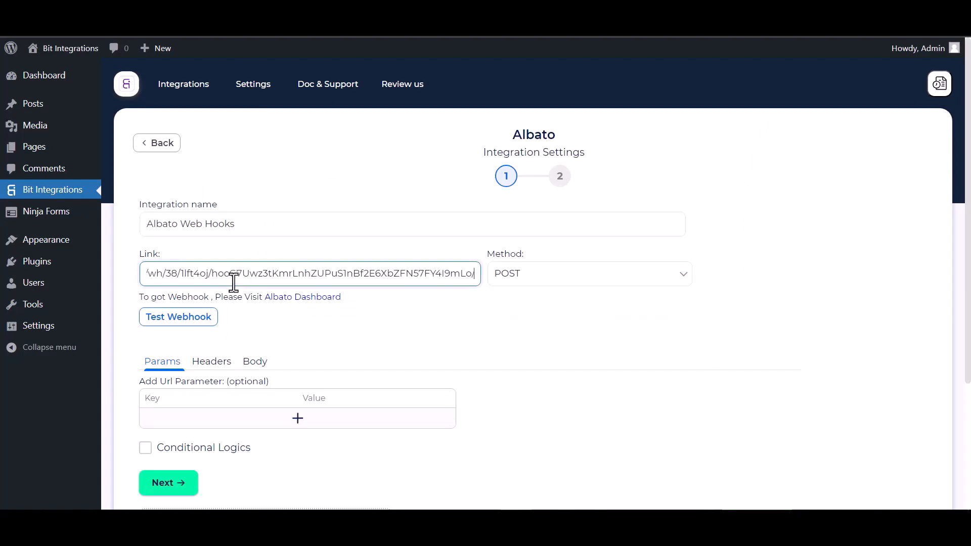
left_click(255, 362)
left_click(225, 396)
scroll(226, 395, "down", 3)
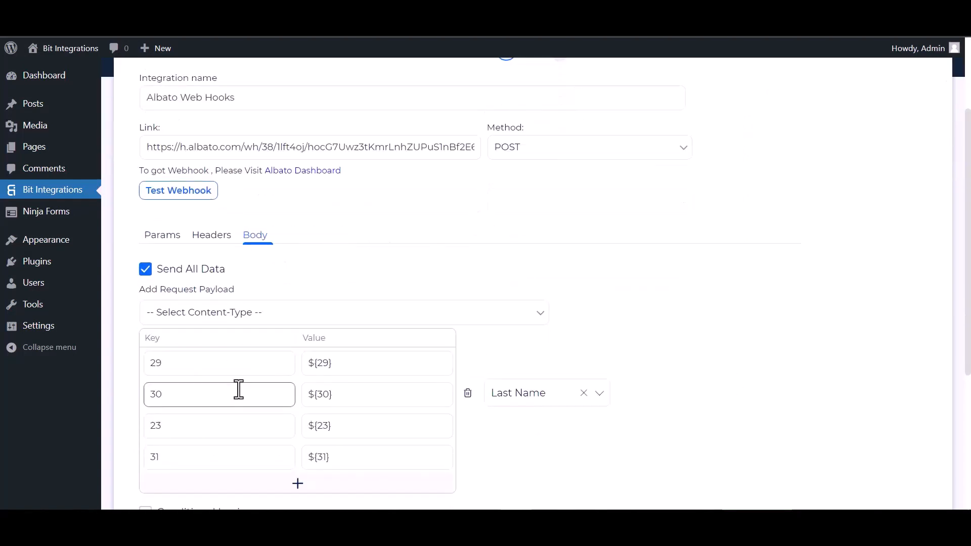
Step: Set the request payload's content type to application/json and test the webhook
left_click(270, 320)
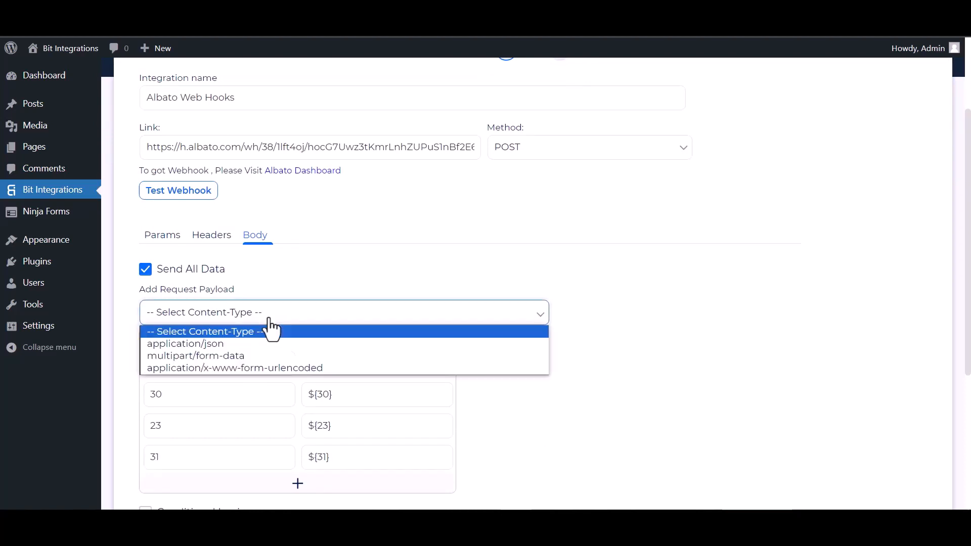
left_click(202, 344)
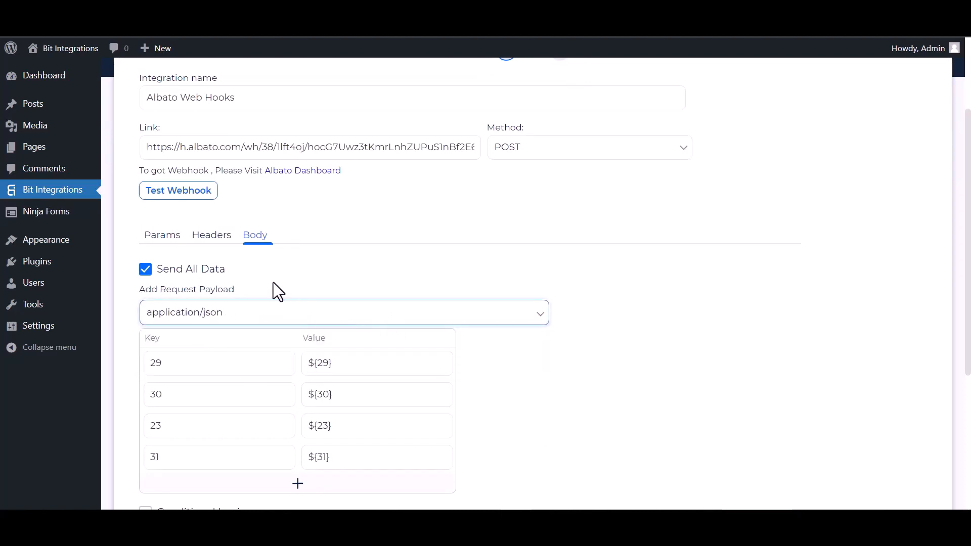
scroll(273, 283, "up", 1)
left_click(185, 257)
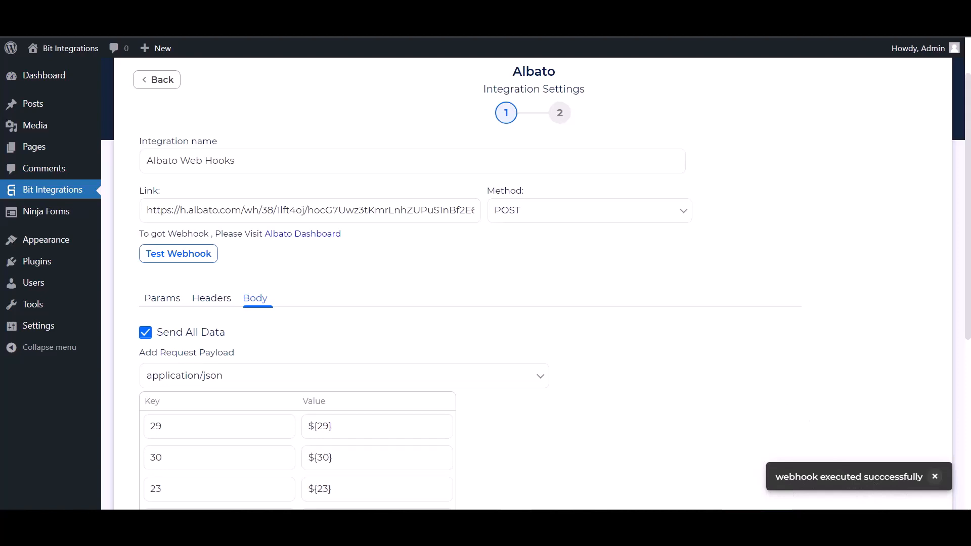
scroll(152, 334, "down", 5)
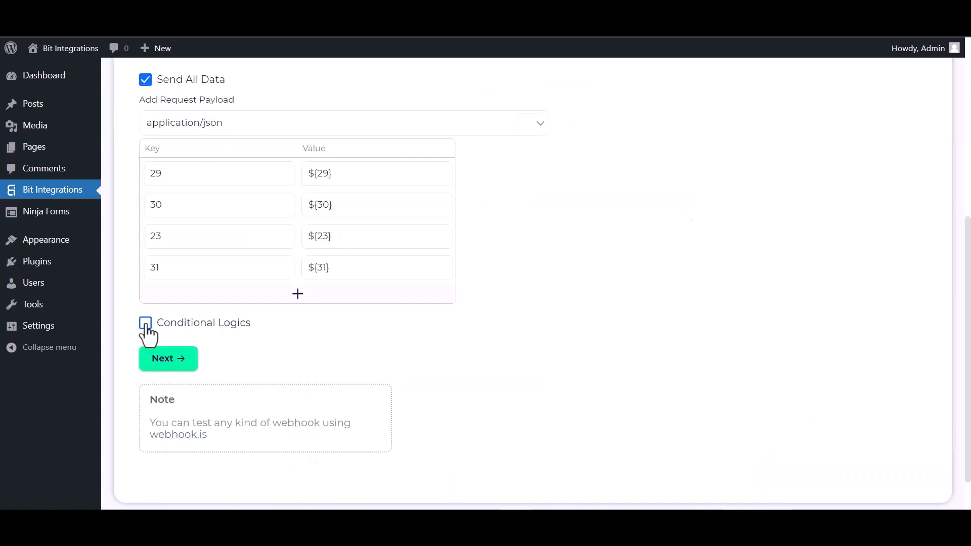
left_click(146, 325)
scroll(260, 376, "down", 1)
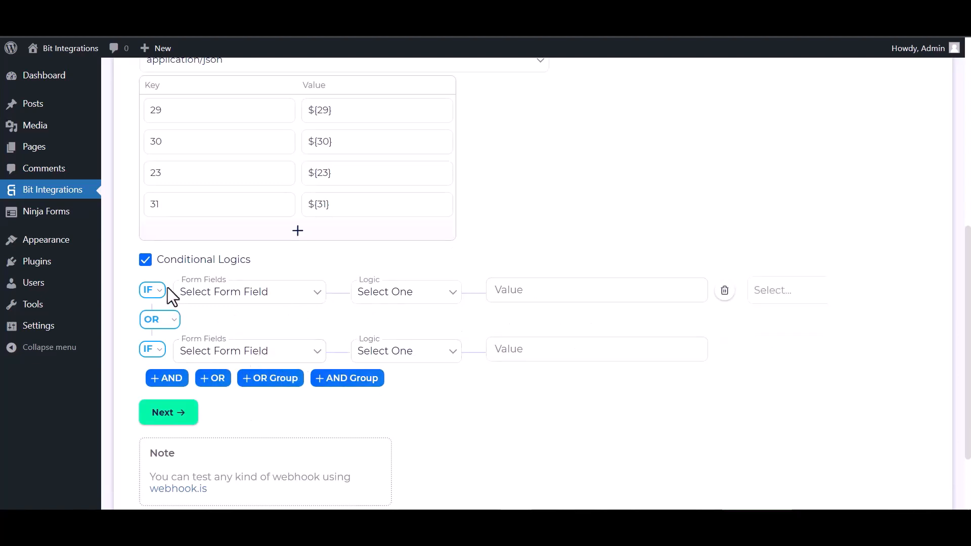
left_click(146, 261)
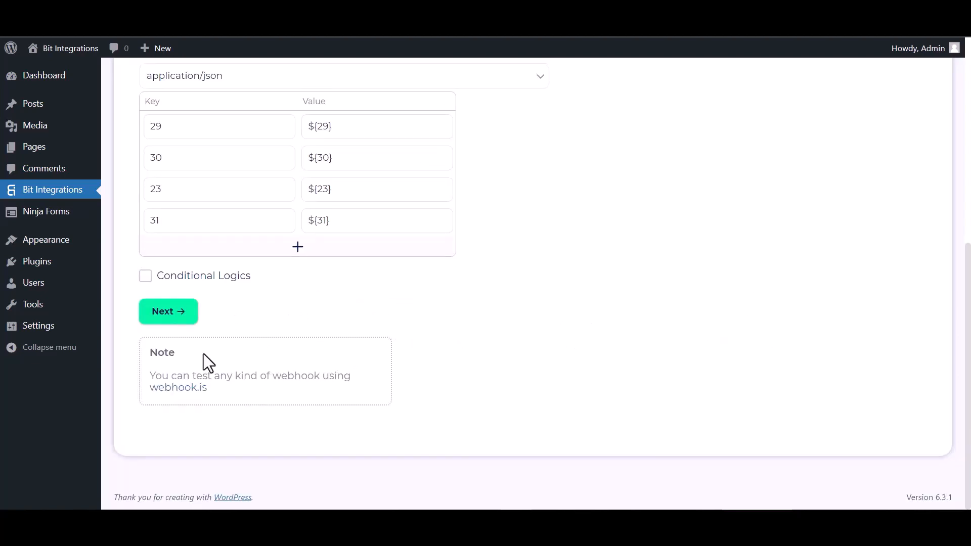
Step: Complete the Albato integration settings in Bit Integrations
left_click(173, 319)
left_click(502, 237)
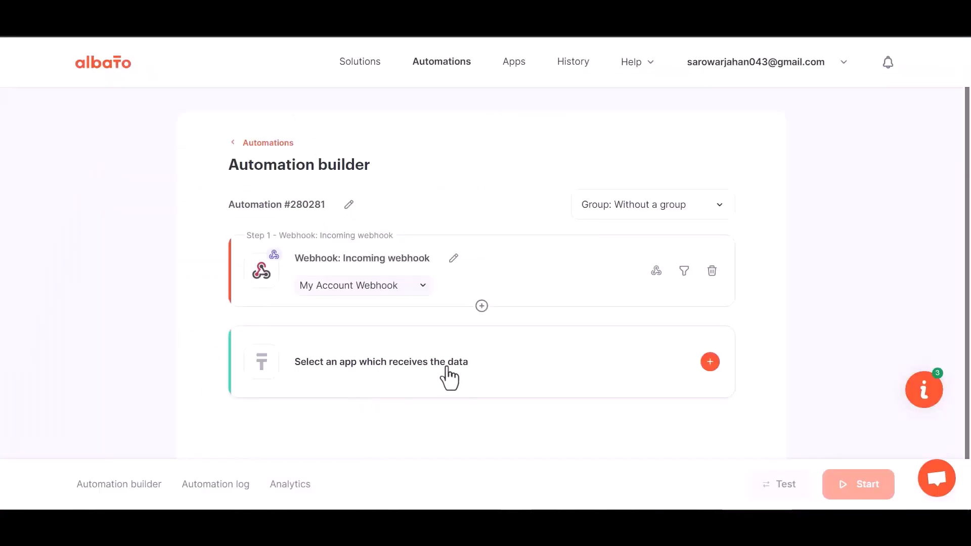
Step: Choose MailChimp as the app that receives the data, with Add subscriber to the list as its action
left_click(496, 379)
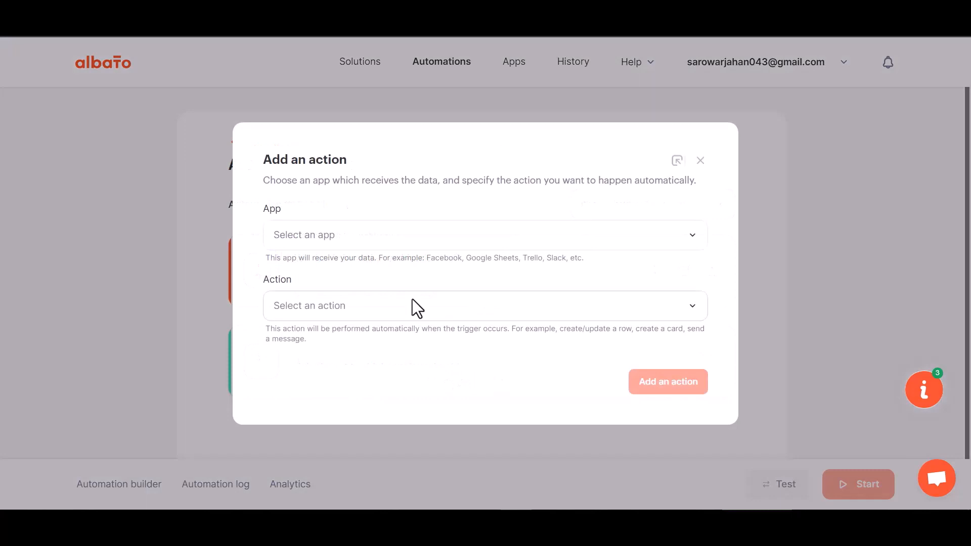
left_click(326, 248)
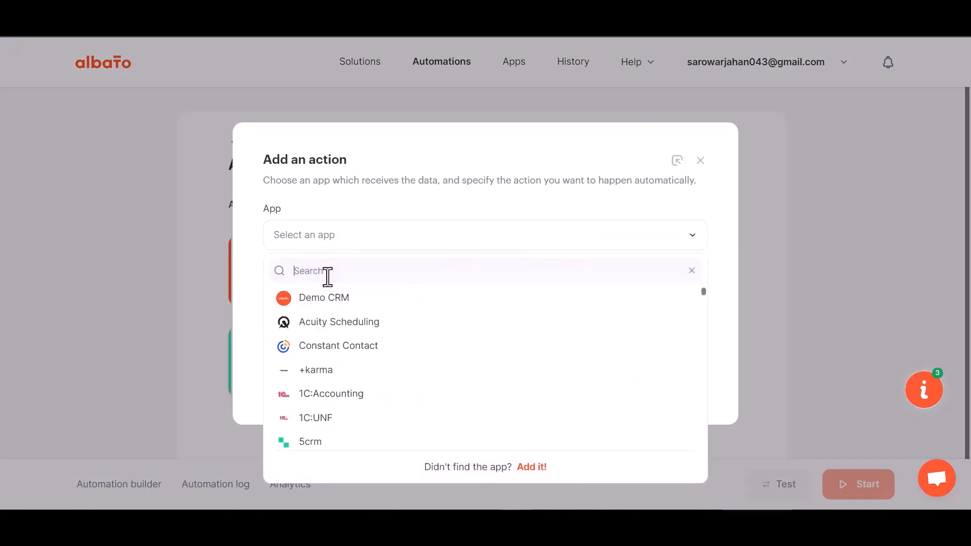
type("mail")
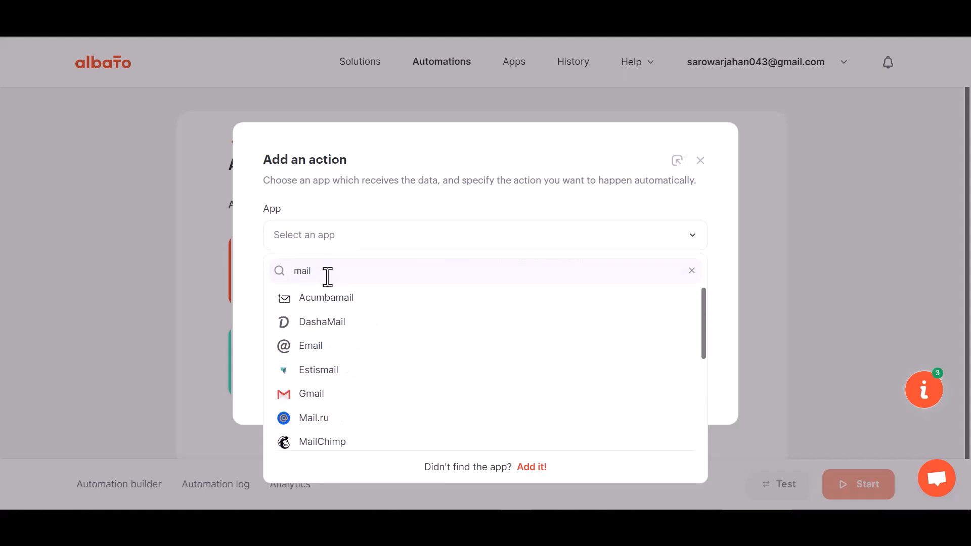
type("c")
left_click(331, 300)
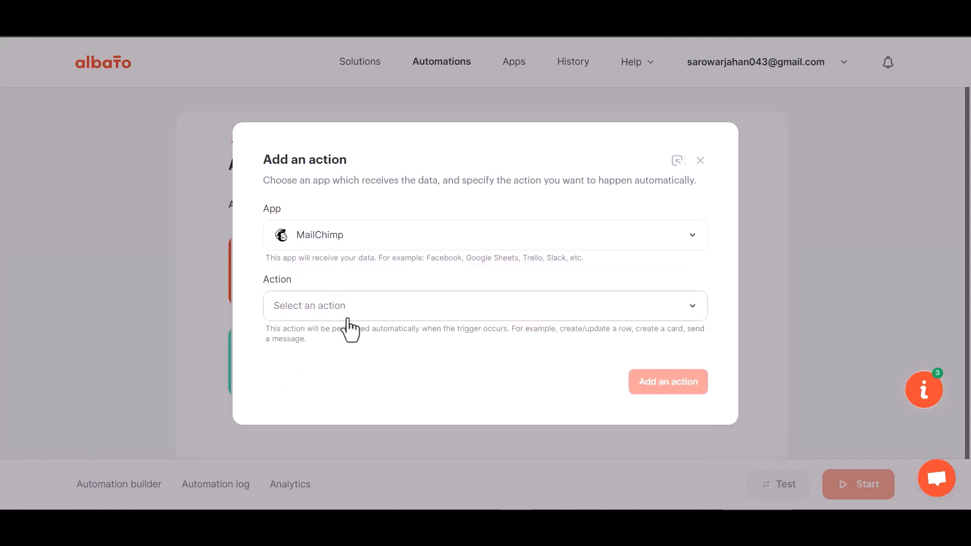
left_click(347, 317)
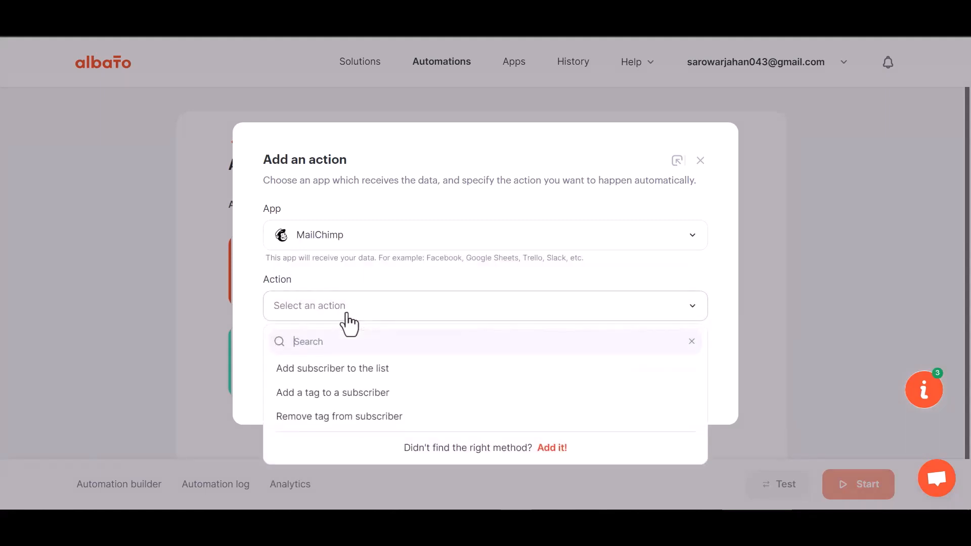
left_click(373, 375)
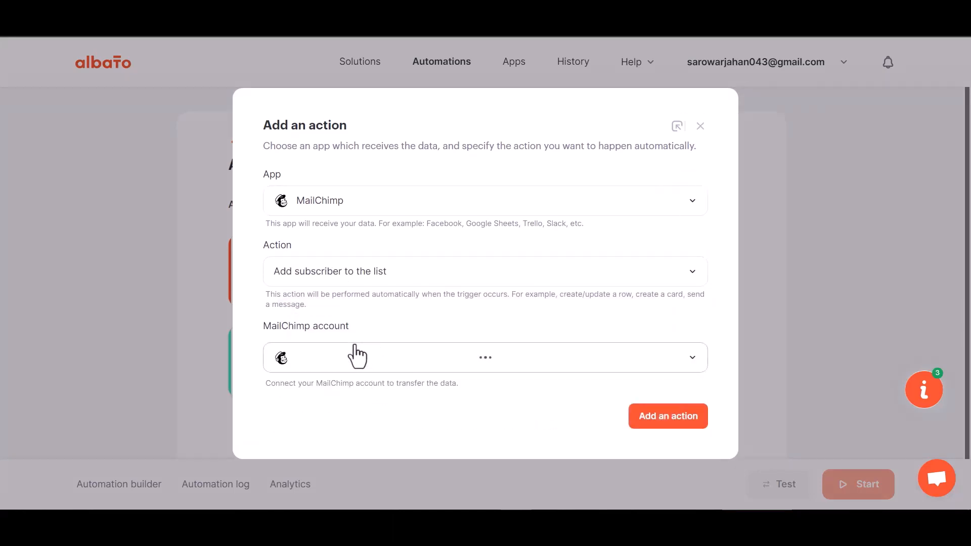
Step: Add a MailChimp connection, log in with the account username and password, and authorize Albato's access
left_click(354, 335)
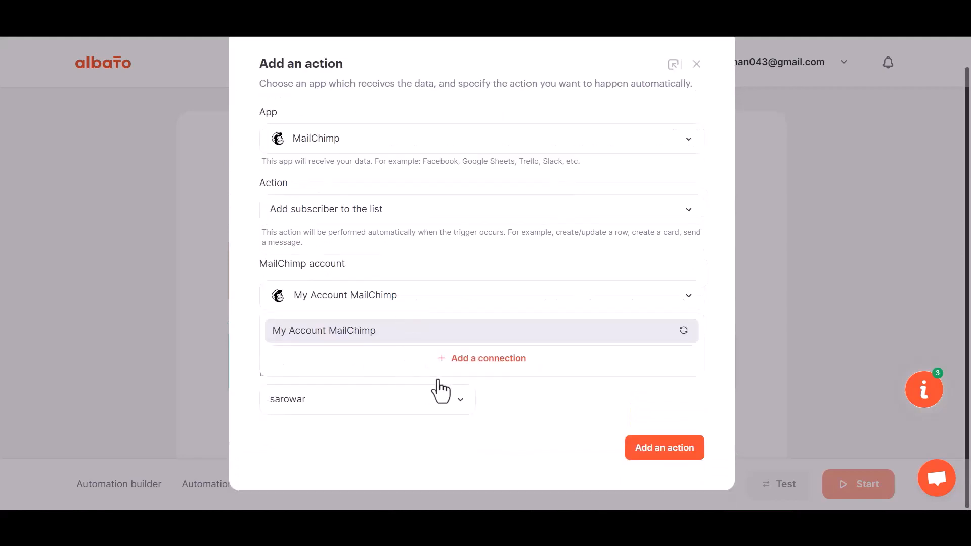
left_click(468, 369)
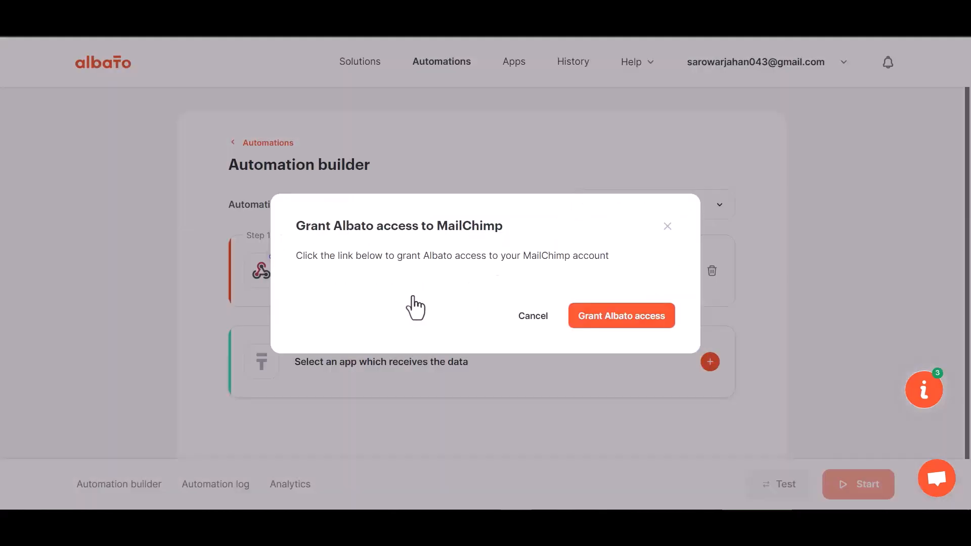
left_click(610, 316)
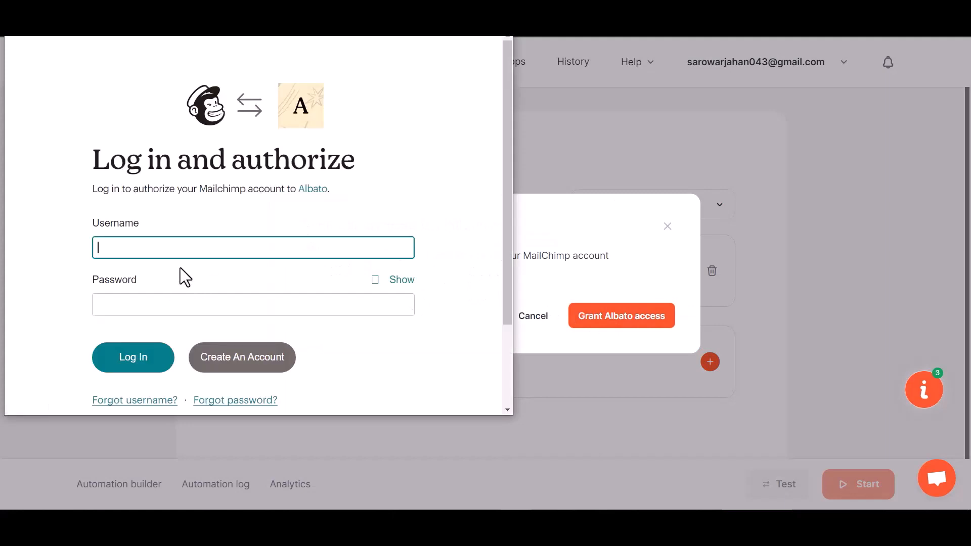
left_click(139, 368)
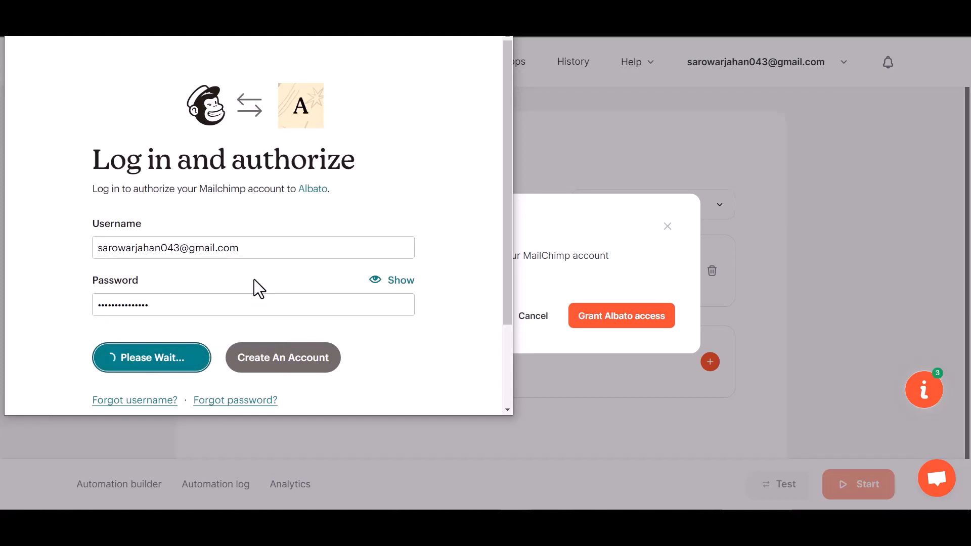
scroll(148, 362, "down", 3)
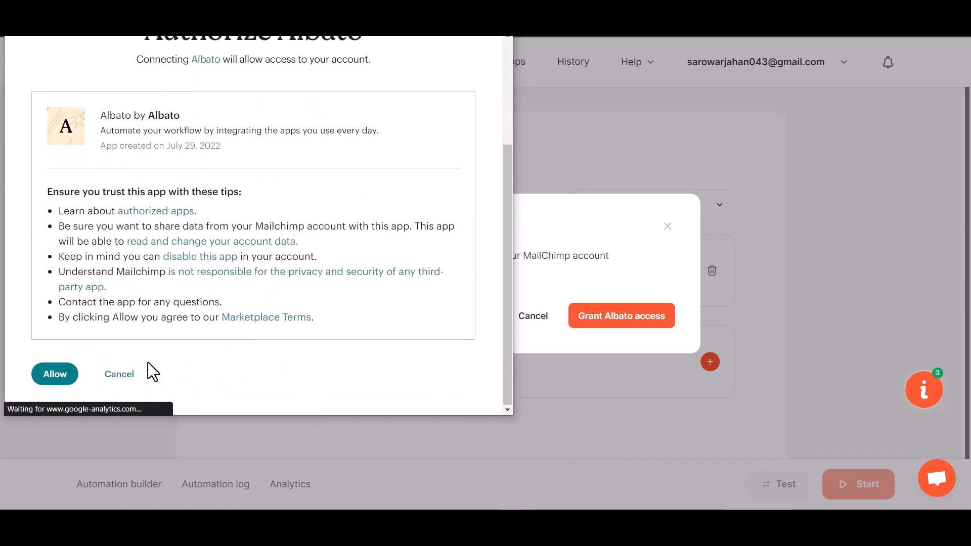
left_click(55, 373)
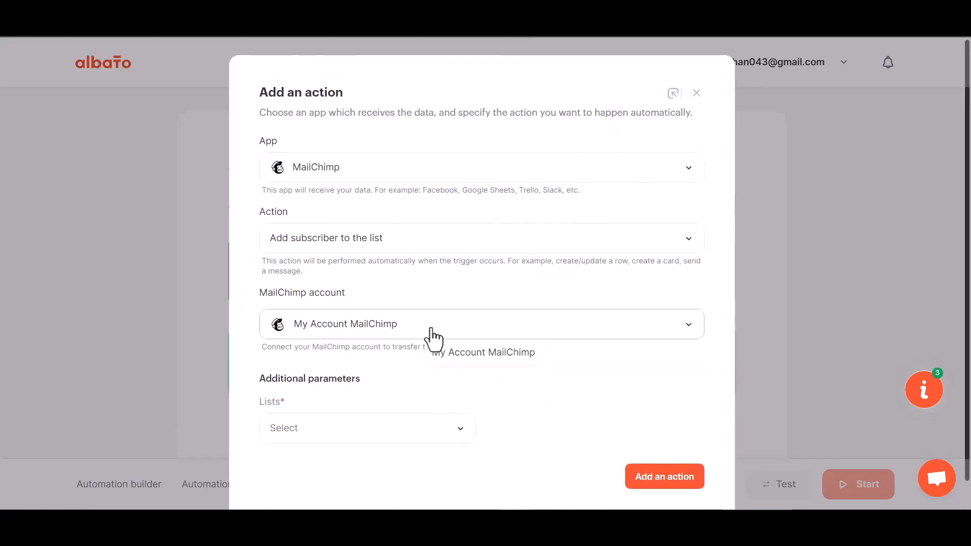
Step: Select the existing MailChimp audience as the action's list and add the action to the automation
scroll(433, 340, "down", 1)
left_click(372, 408)
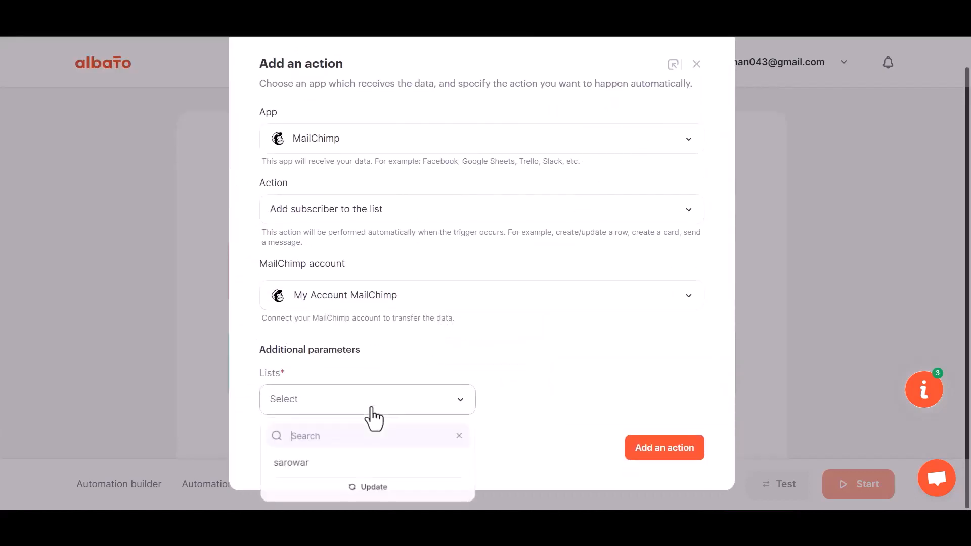
left_click(332, 463)
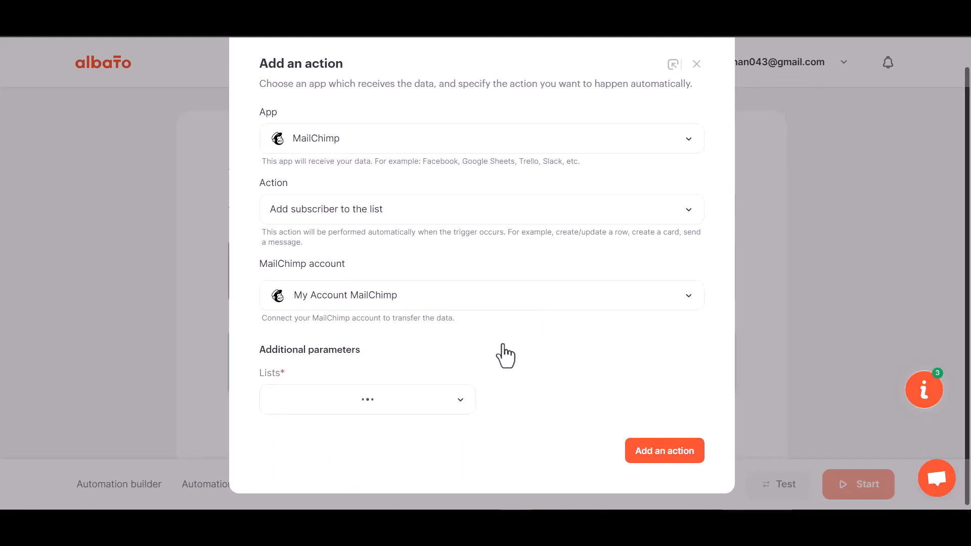
left_click(668, 452)
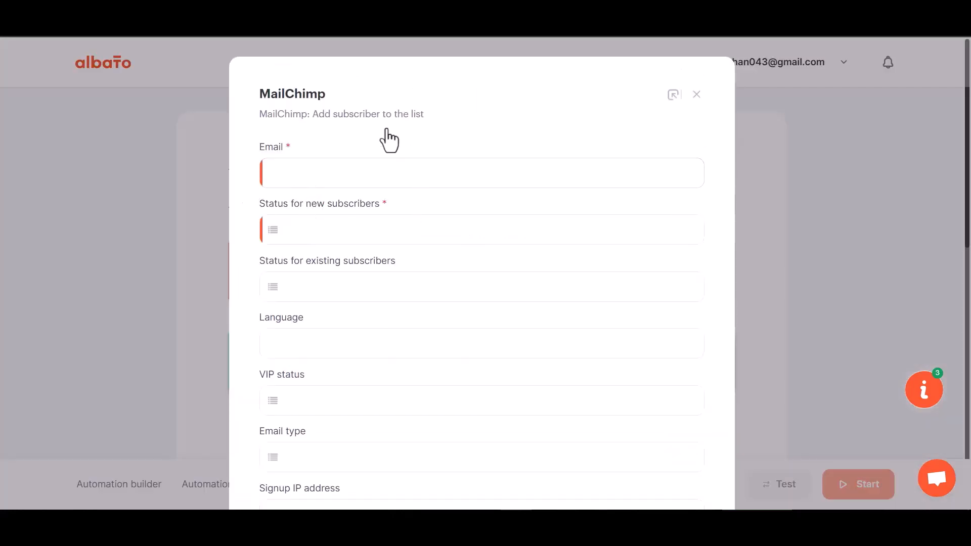
Step: Map the subscriber's Email to webhook field 23 and set the status for new subscribers to Subscribed
left_click(342, 178)
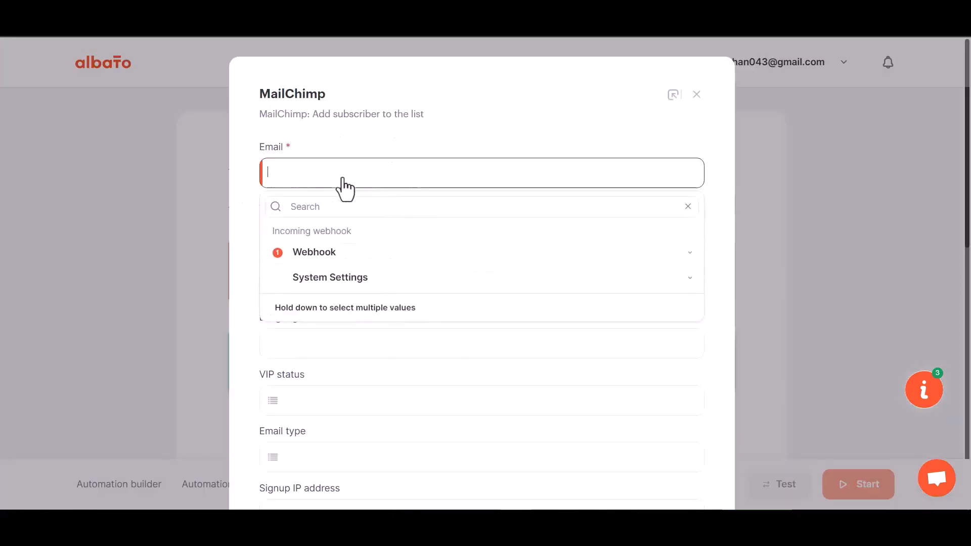
left_click(349, 263)
left_click(318, 374)
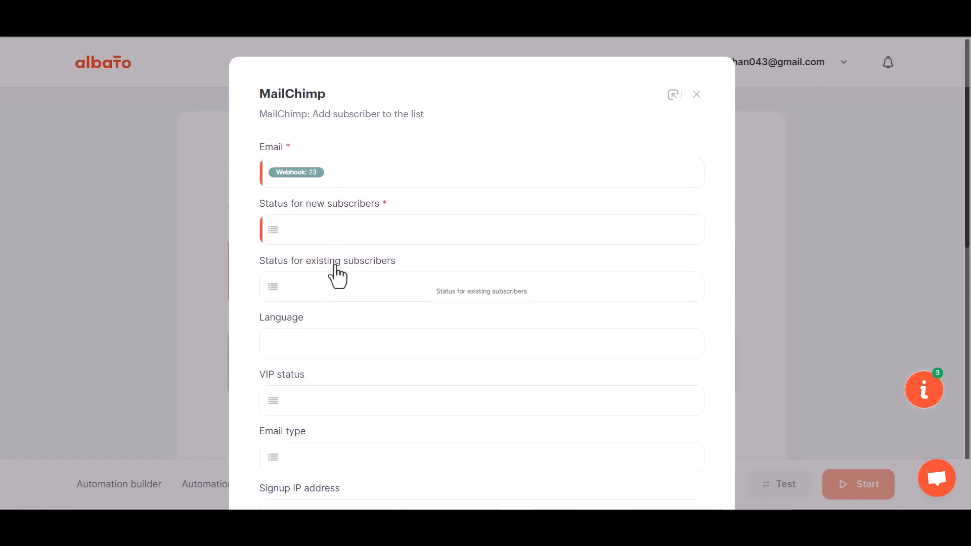
scroll(331, 318, "down", 1)
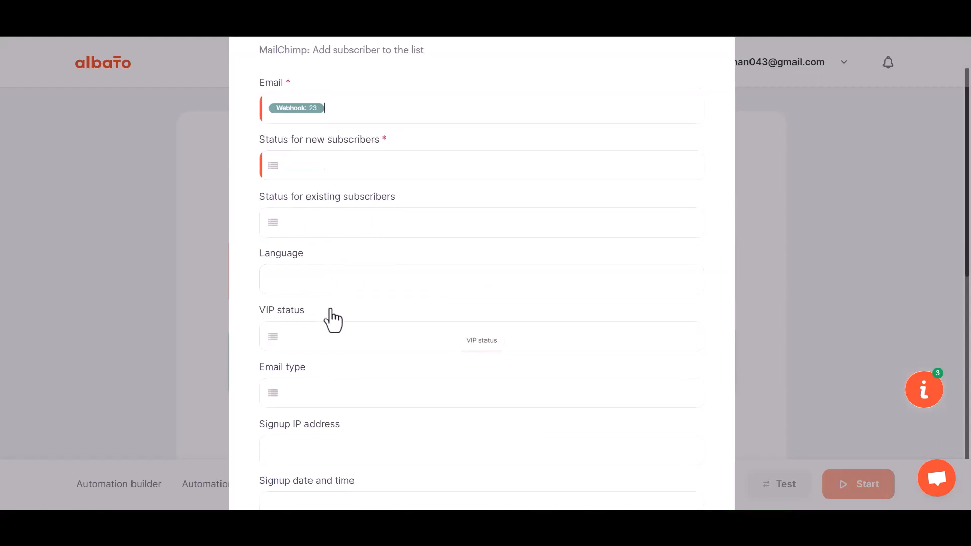
scroll(332, 319, "down", 1)
left_click(336, 105)
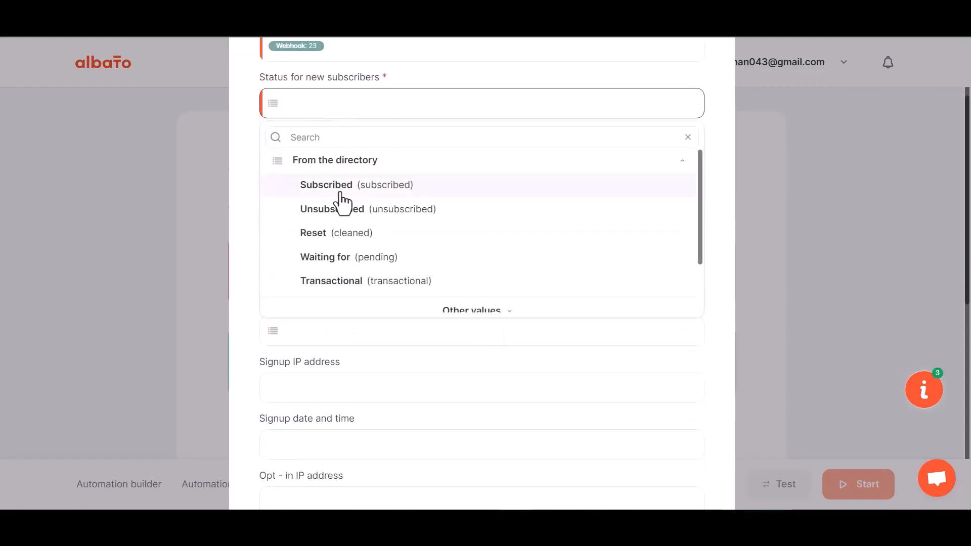
left_click(340, 193)
Step: Map First Name to webhook field 29 and Last Name to webhook field 30
scroll(364, 303, "down", 5)
scroll(363, 305, "down", 1)
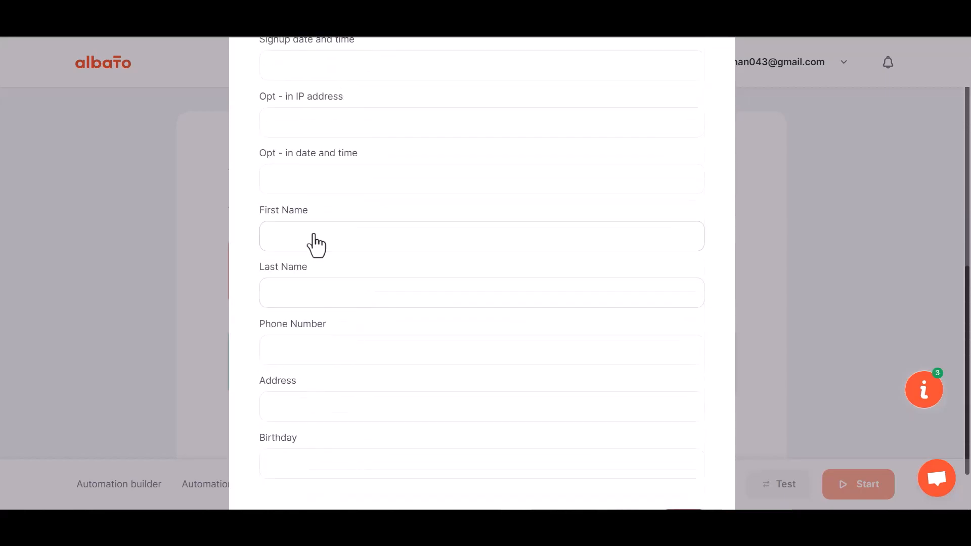
left_click(319, 239)
left_click(326, 320)
scroll(321, 429, "down", 2)
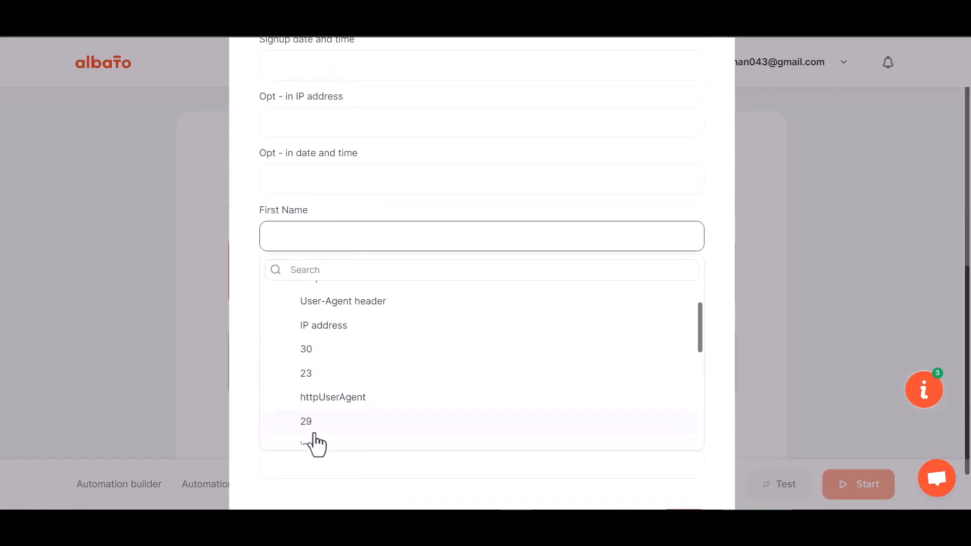
left_click(318, 425)
left_click(322, 298)
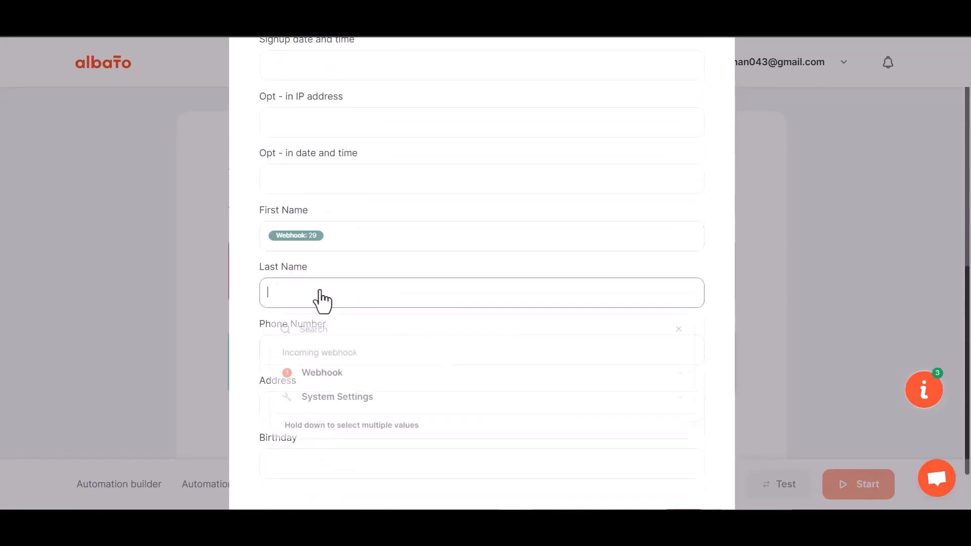
left_click(312, 380)
left_click(325, 463)
Step: Map Phone Number to webhook field 31, save the MailChimp action, and start the automation
scroll(340, 349, "down", 1)
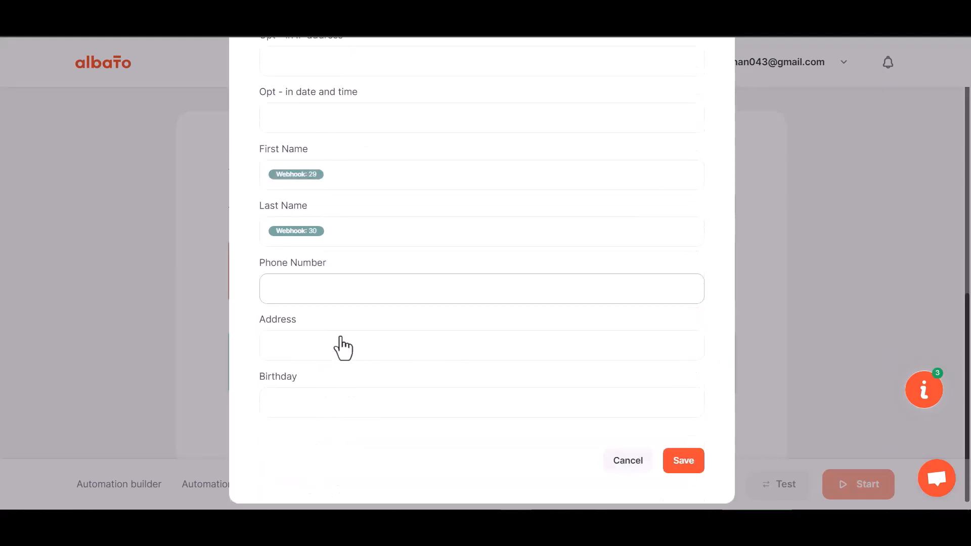
left_click(332, 294)
left_click(319, 366)
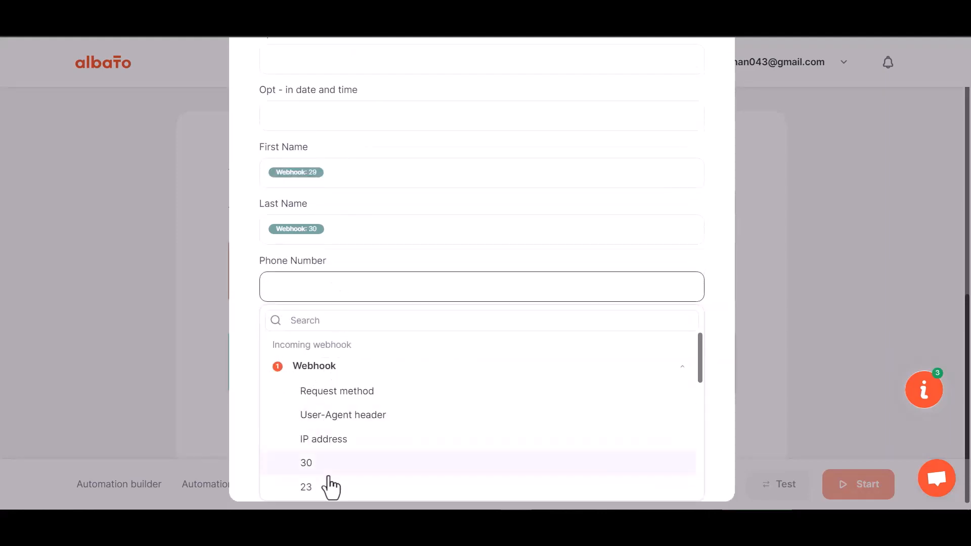
scroll(327, 455, "down", 5)
left_click(314, 397)
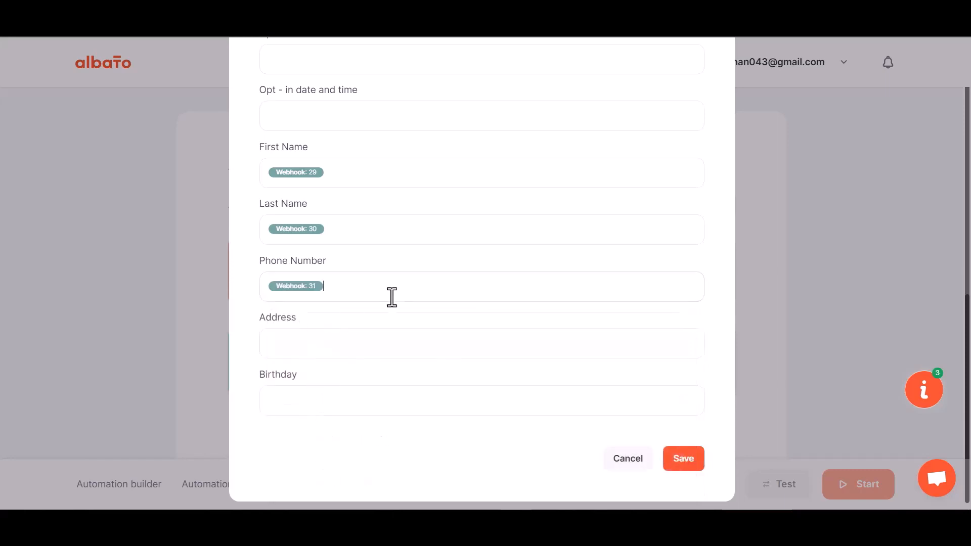
scroll(399, 253, "down", 1)
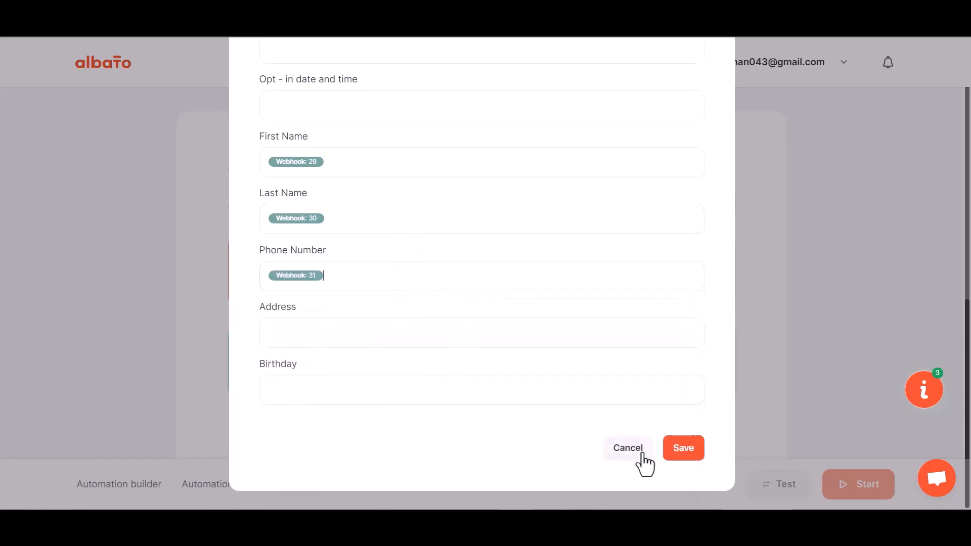
left_click(680, 455)
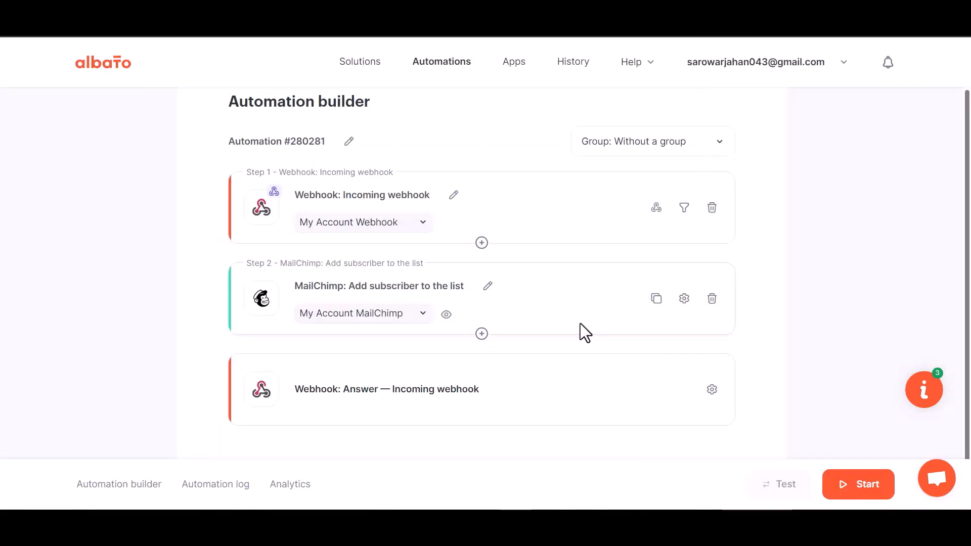
left_click(858, 490)
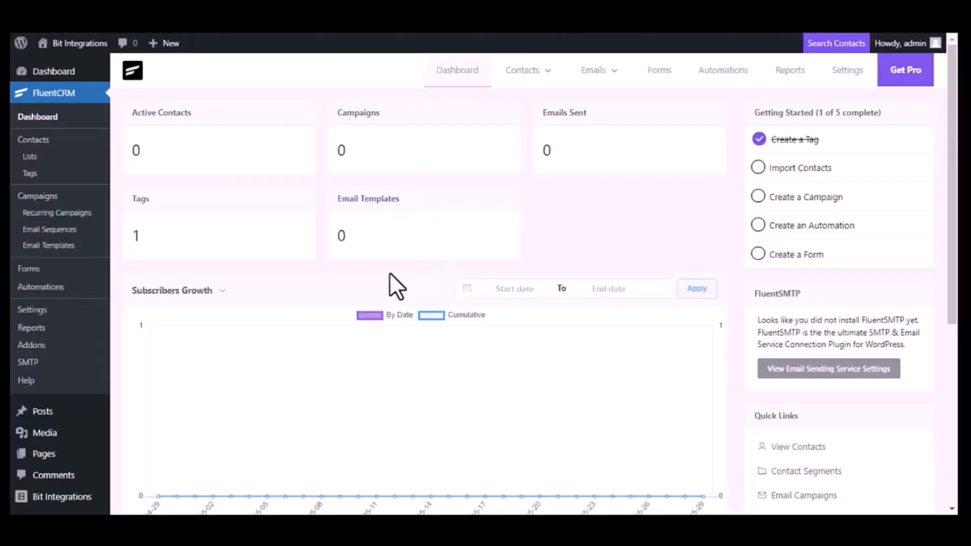
Step: Switch to FluentCRM and create a contact with first name Bit, last name Integrations, and the contact's e-mail and phone number
left_click(525, 73)
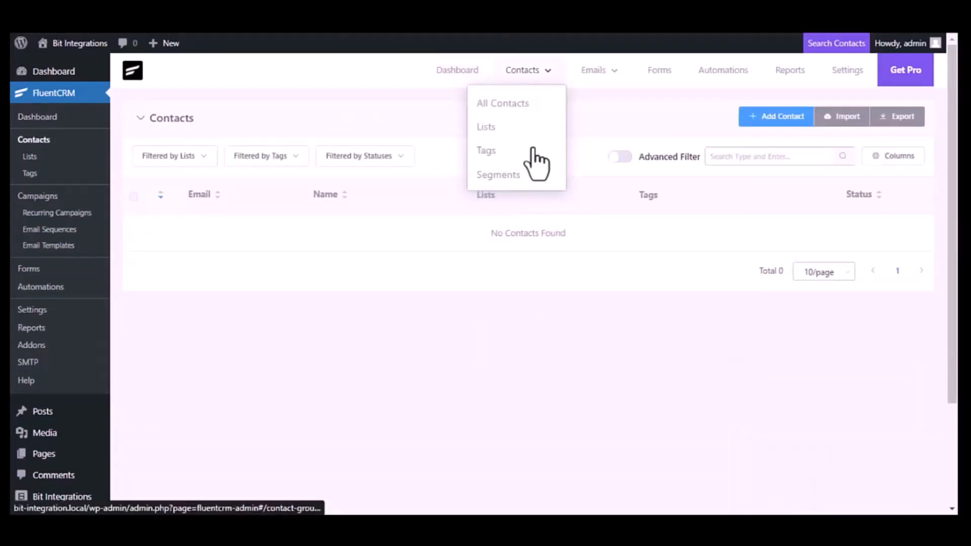
left_click(758, 120)
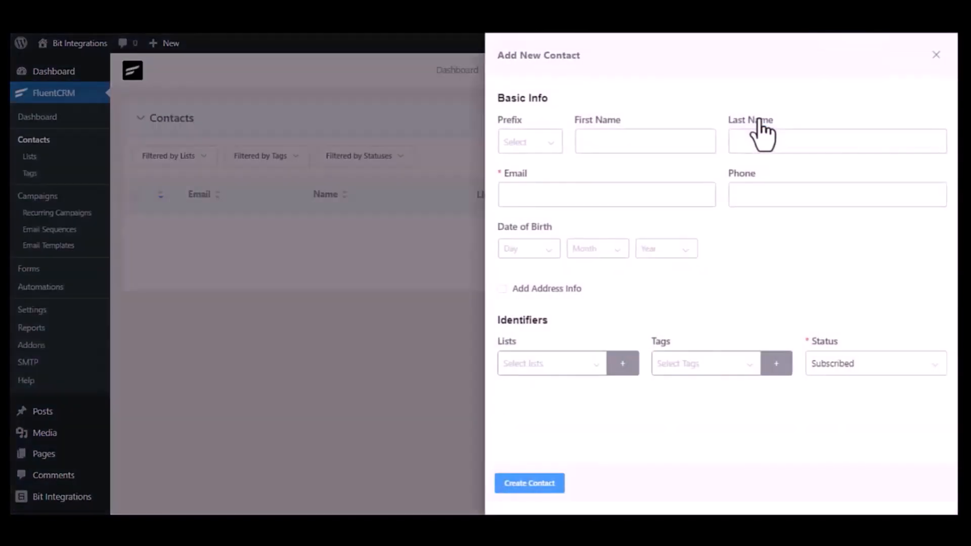
left_click(682, 147)
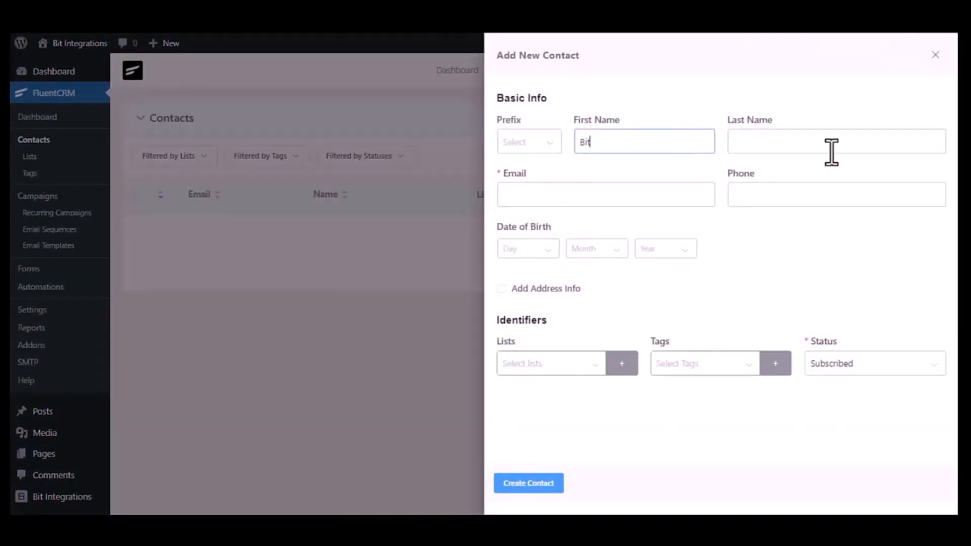
left_click(851, 144)
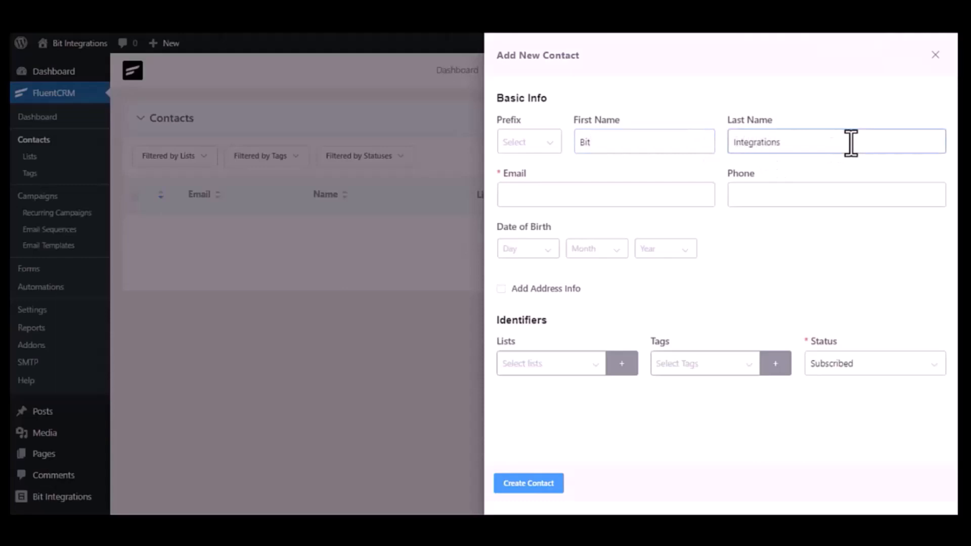
left_click(701, 199)
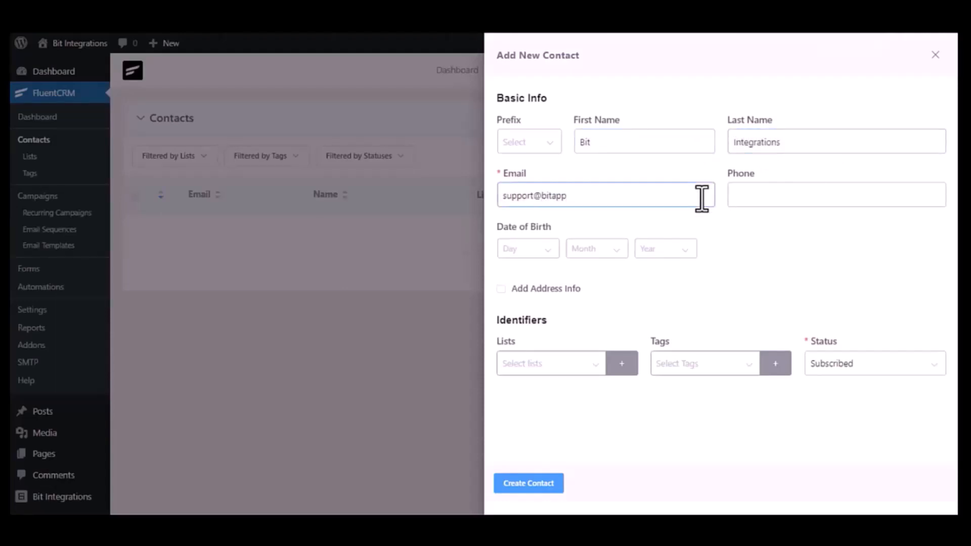
left_click(788, 198)
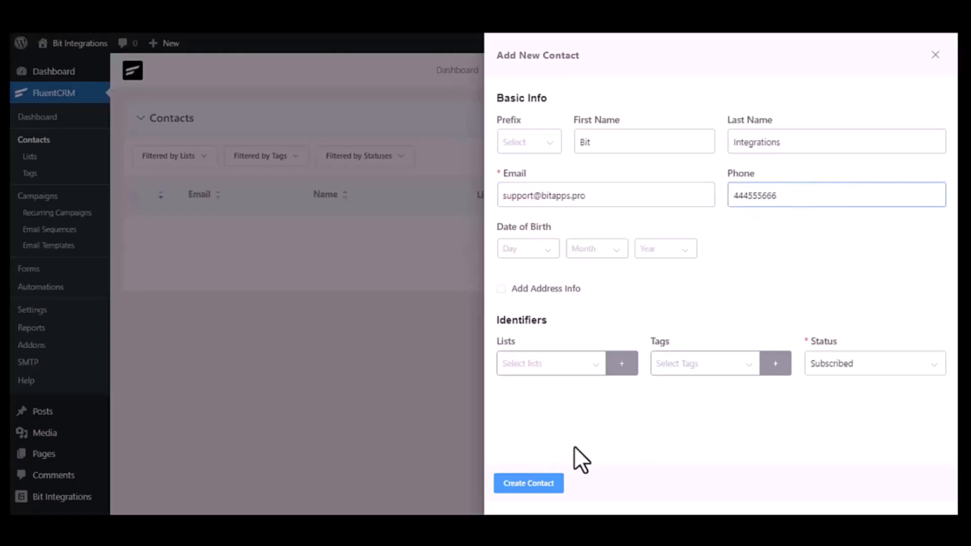
left_click(539, 481)
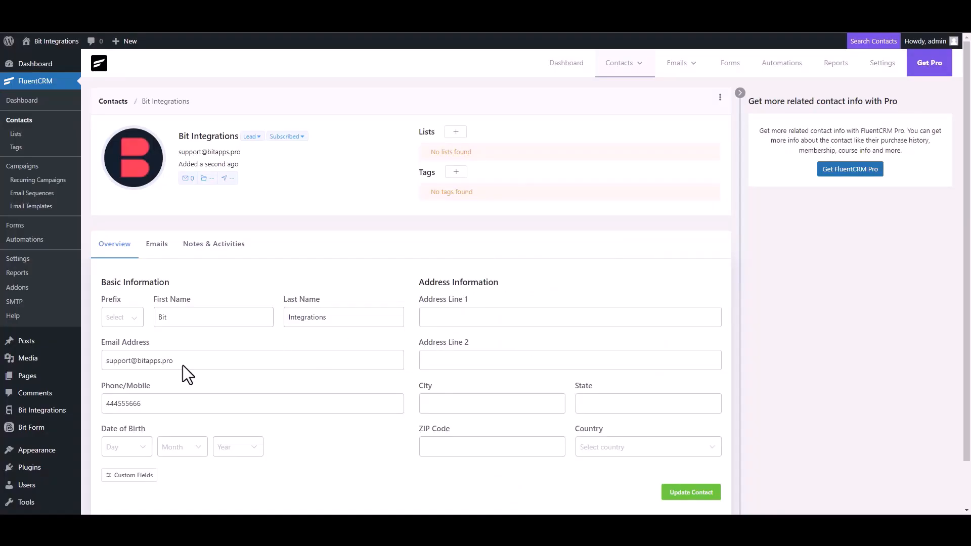
left_click_drag(966, 211, 969, 291)
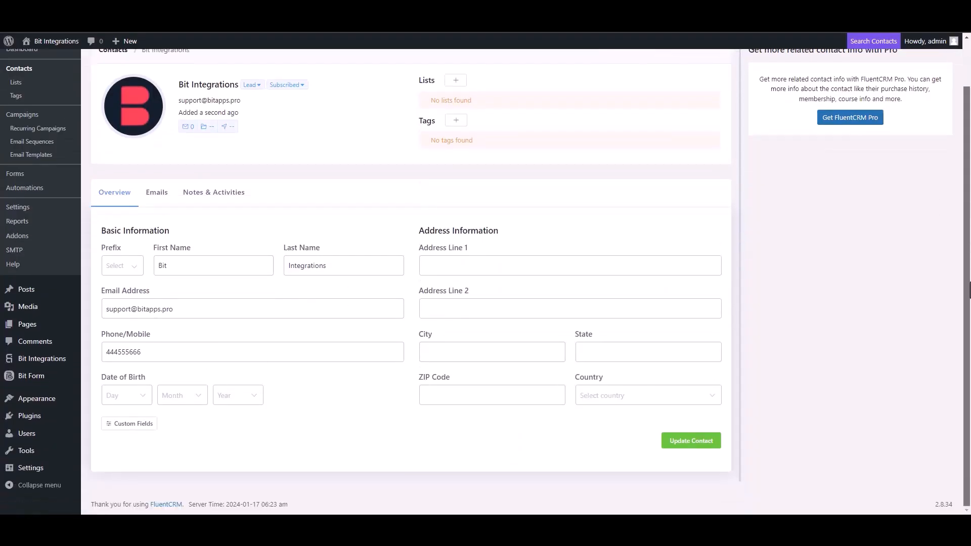
scroll(955, 209, "up", 1)
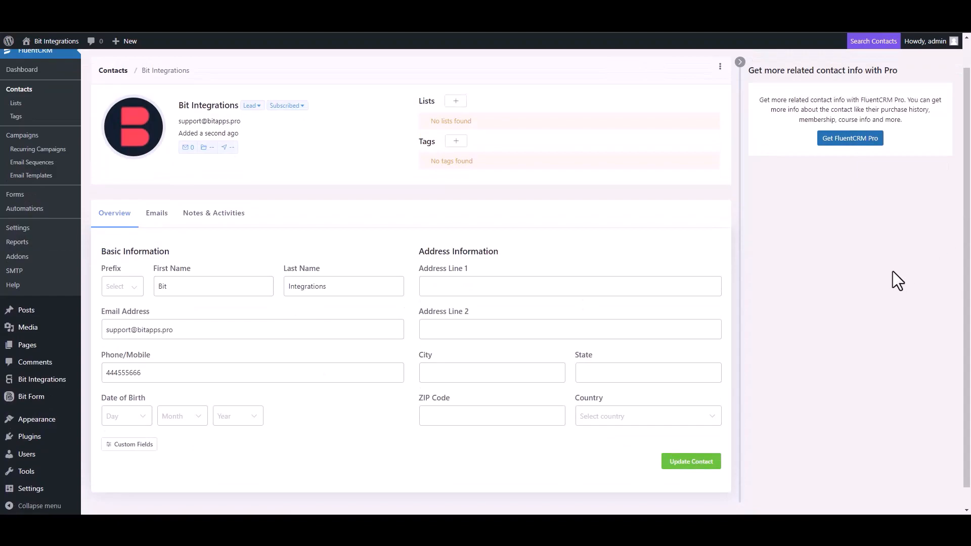